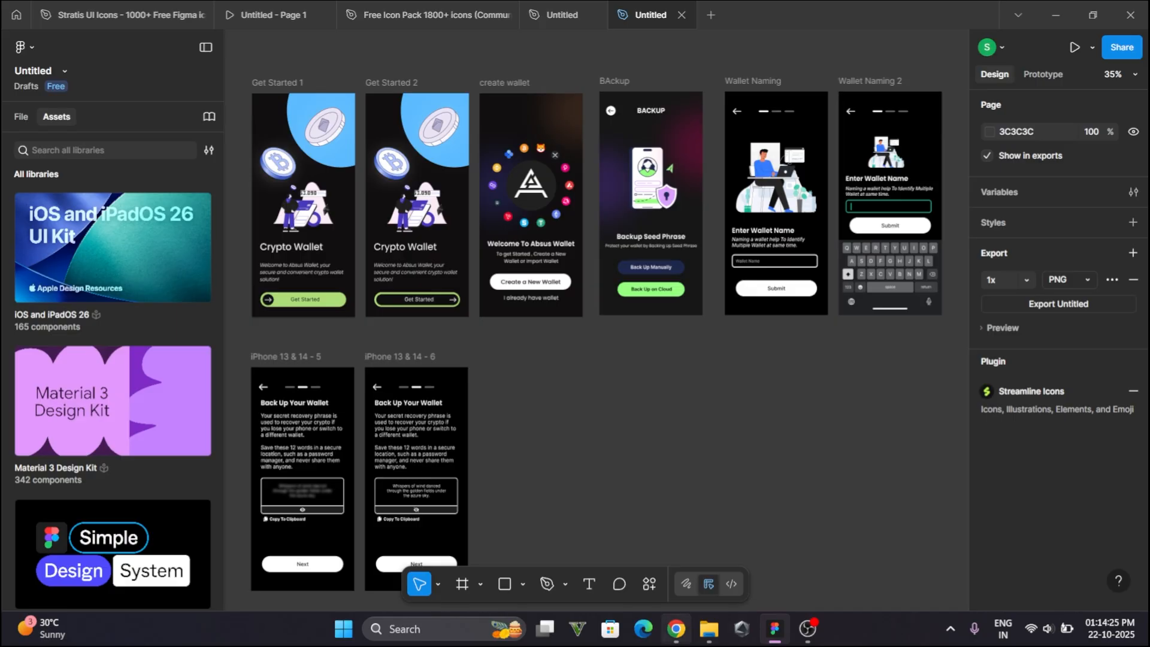
- Search the web for figma community
left_click(676, 628)
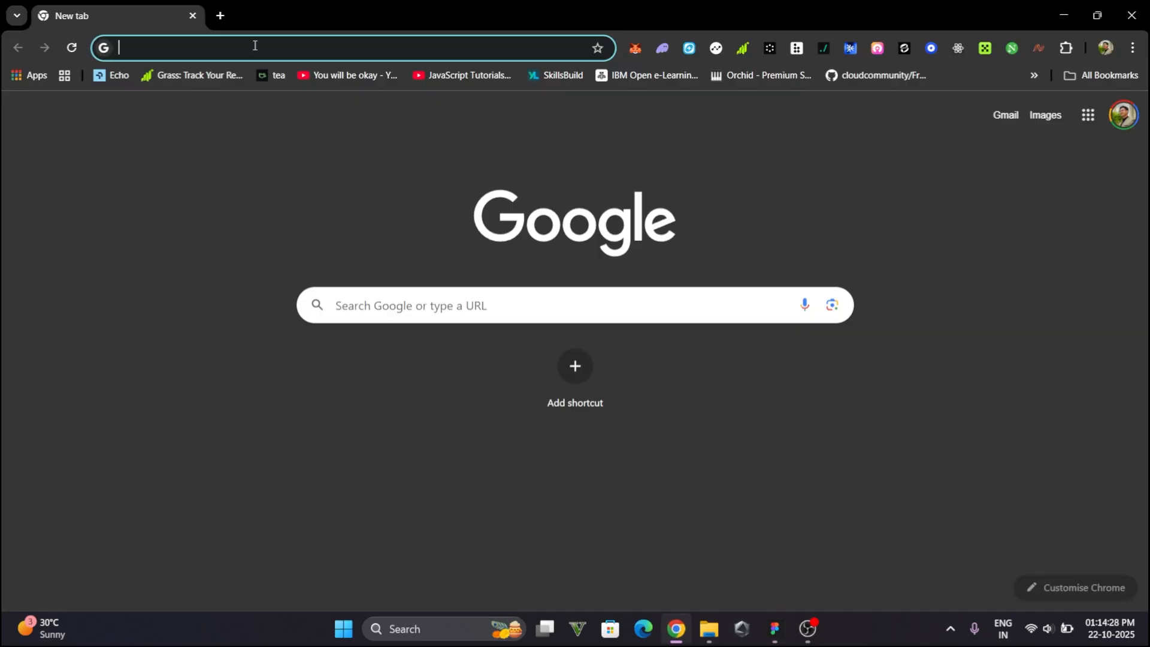
type("figma")
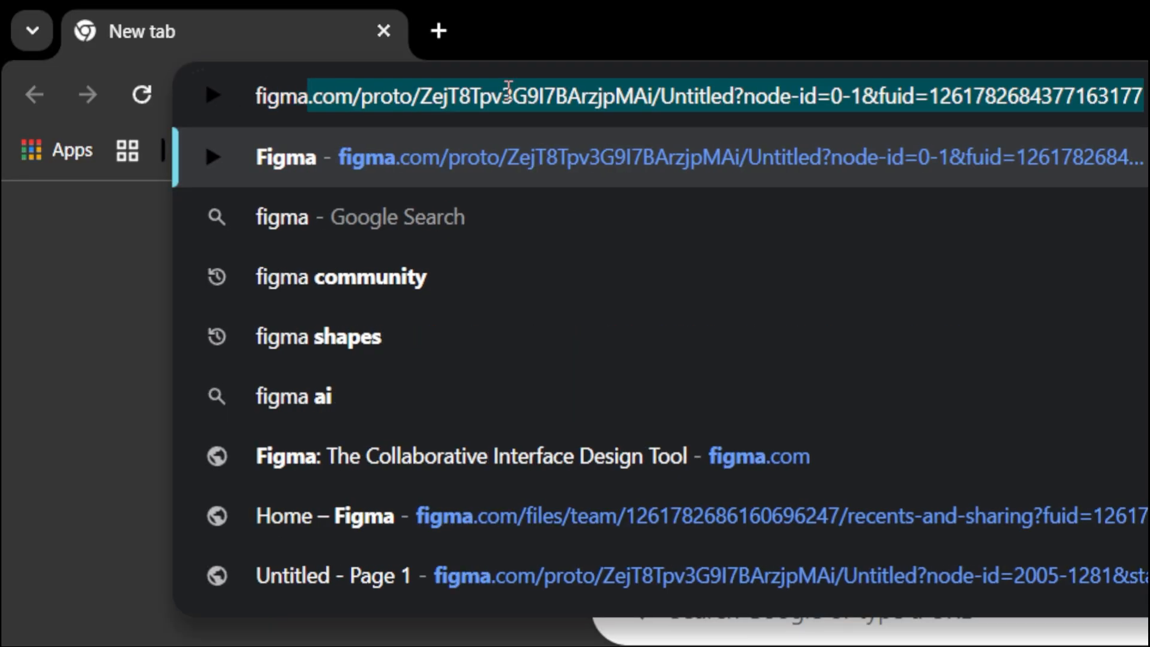
type(" co")
key("Right")
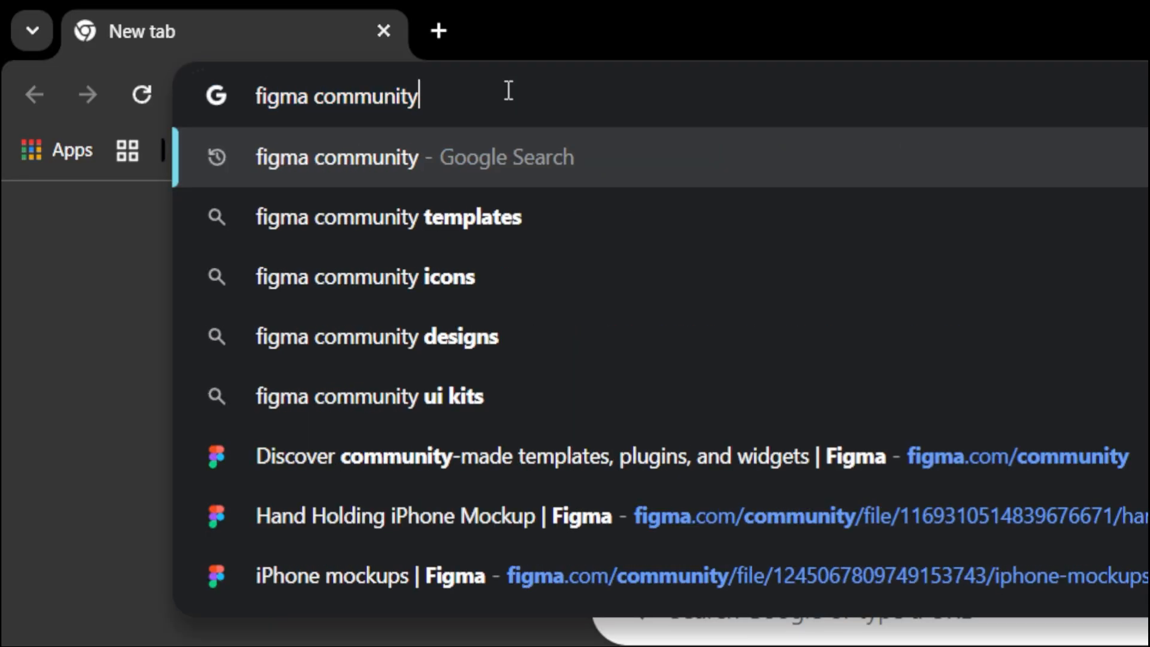
key("Return")
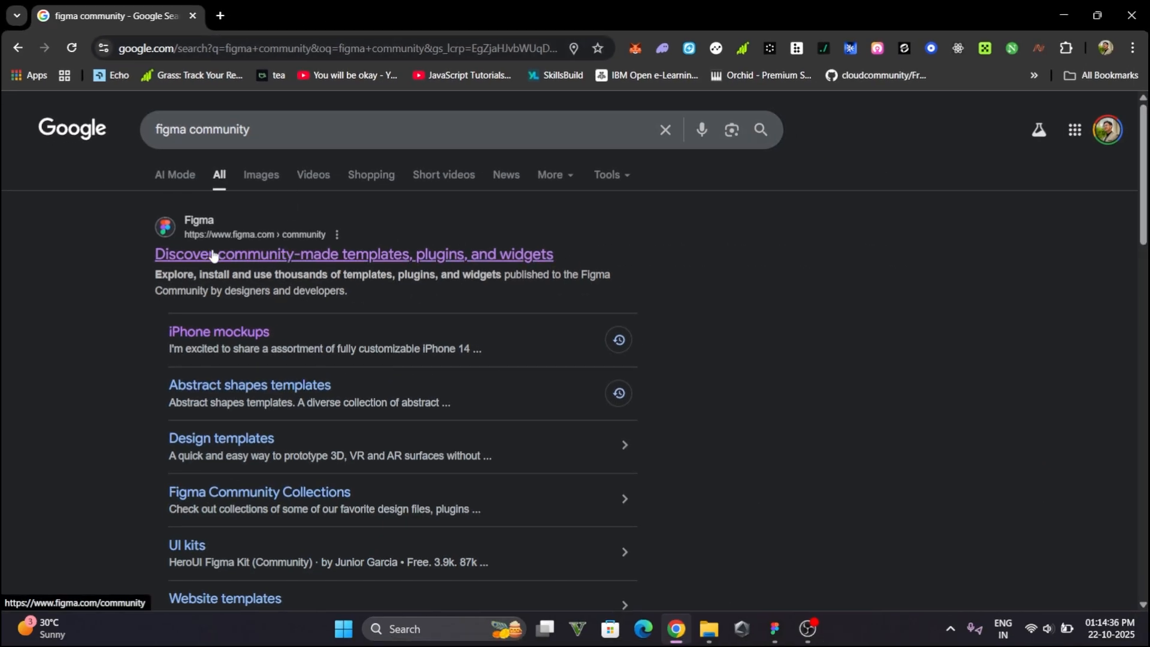
- Open the Figma Community site and search its resources for iphone mockup
left_click(223, 255)
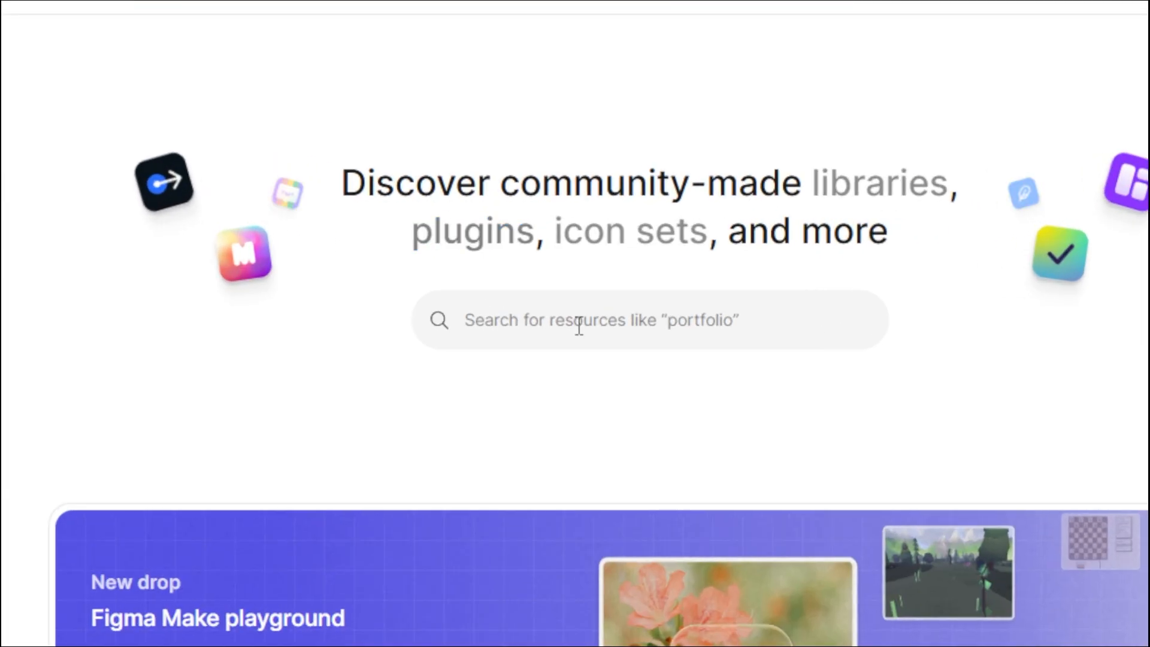
left_click(534, 283)
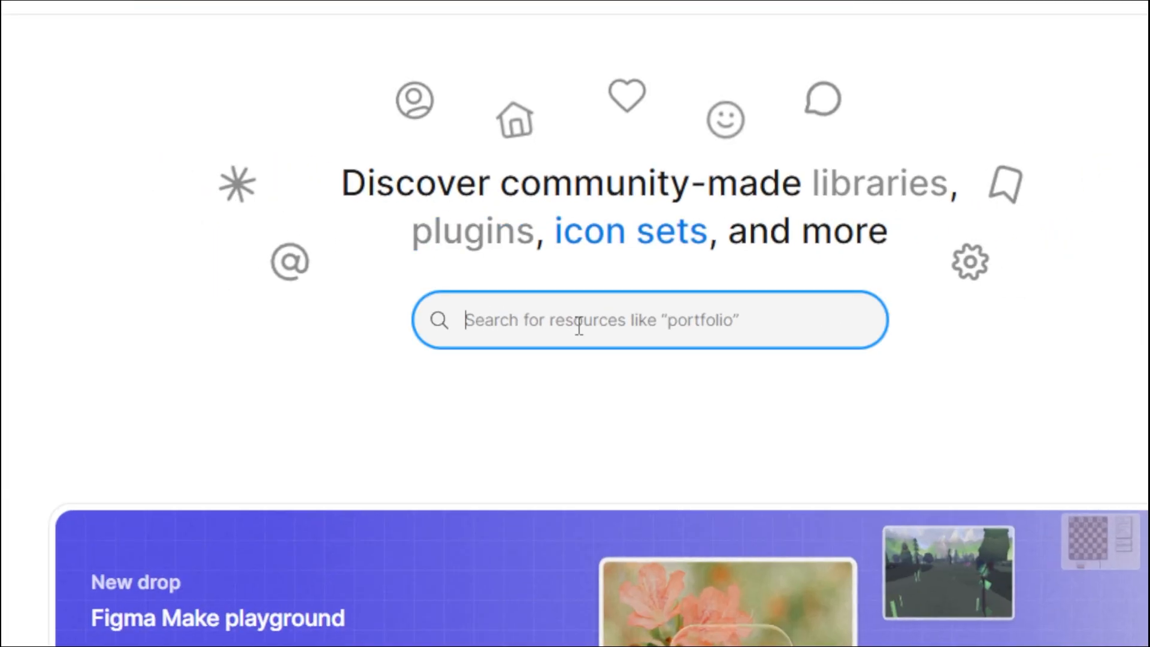
type("ipho")
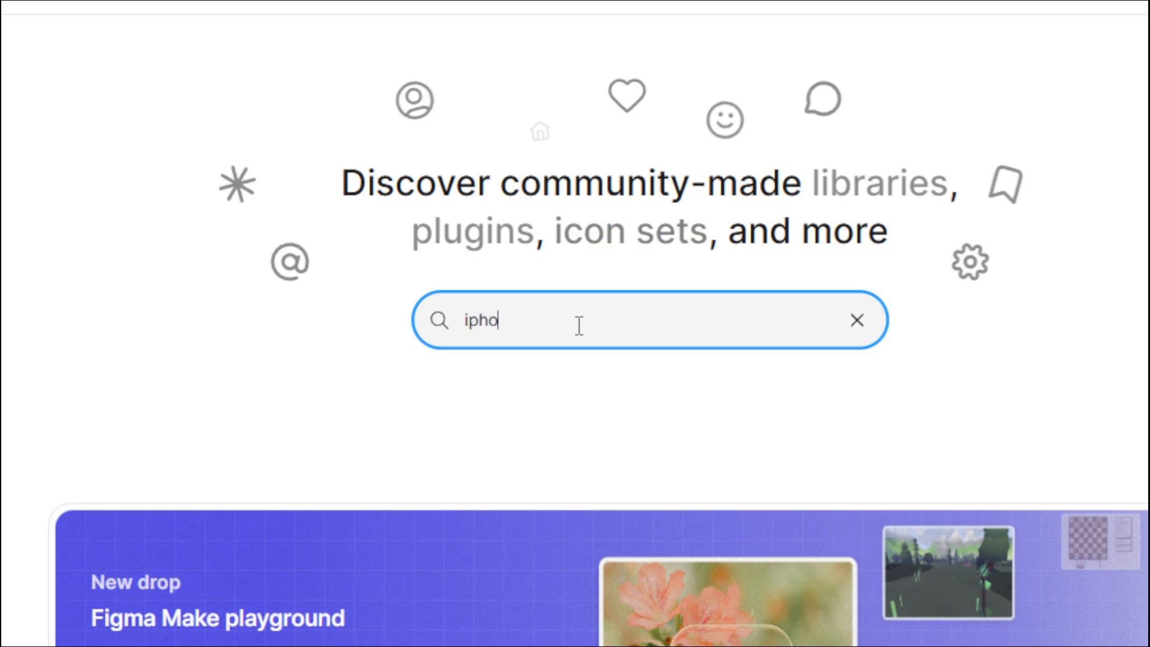
type("ne mockup")
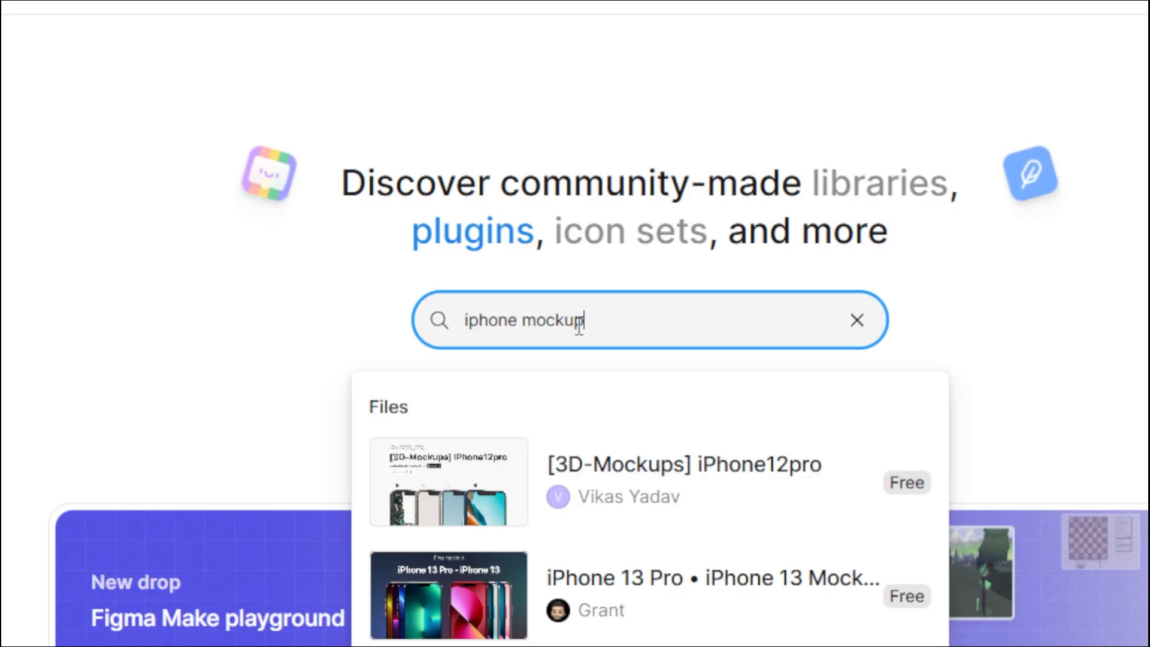
key("Return")
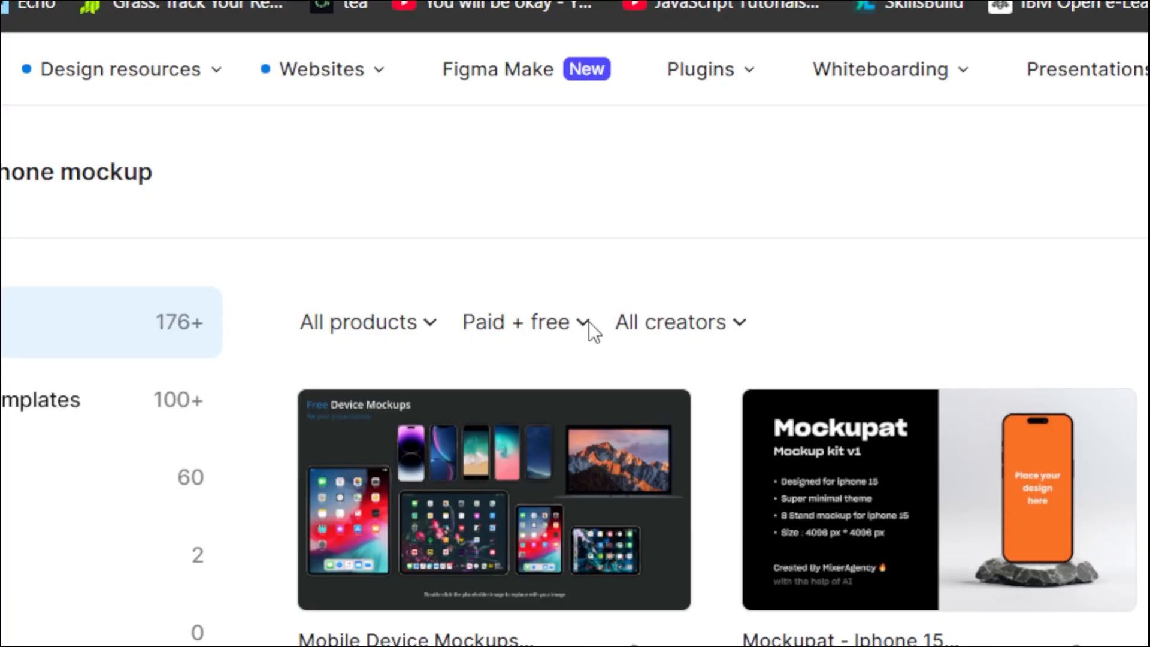
- Filter the iphone mockup results to Free and browse through the listed mockups
left_click(588, 322)
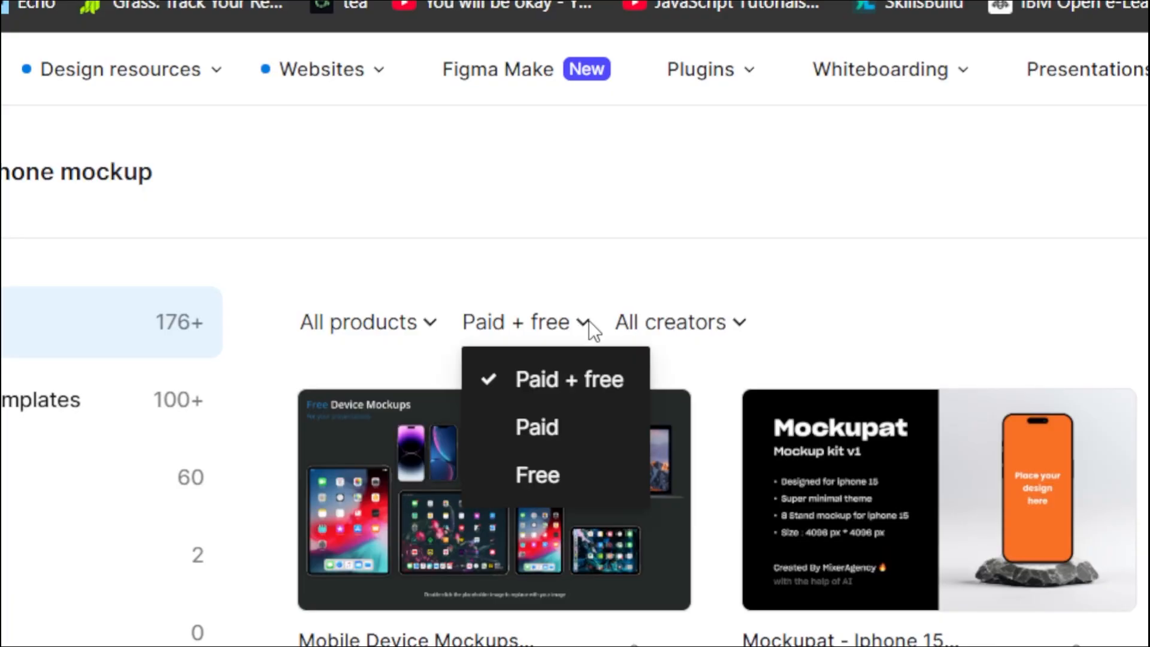
left_click(565, 473)
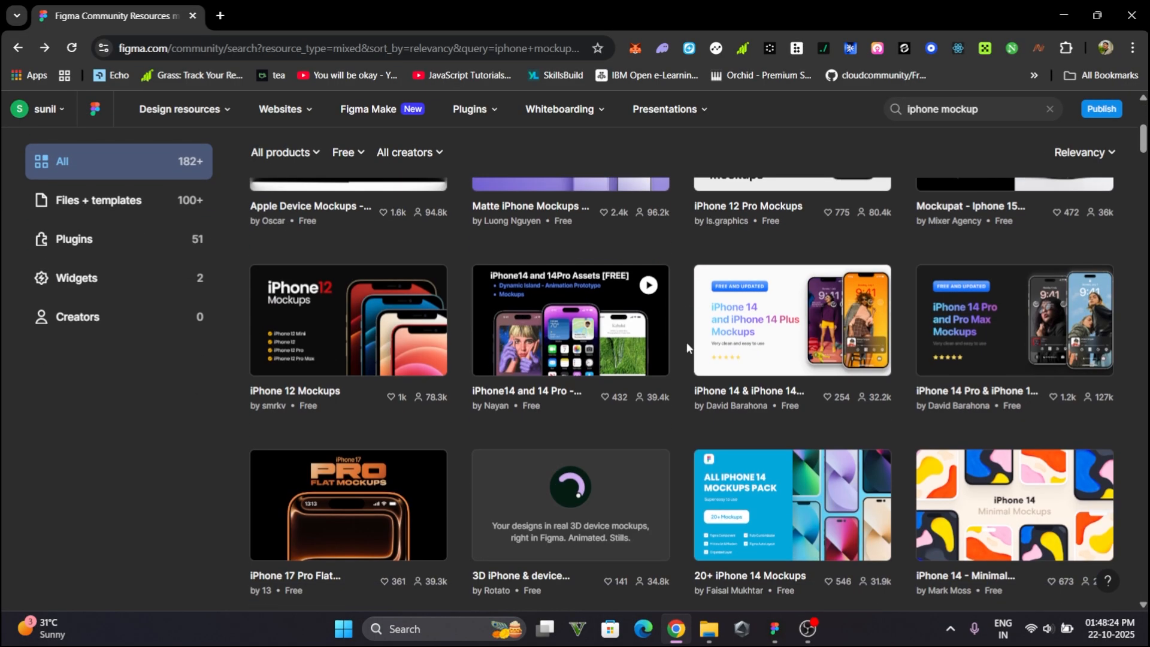
scroll(684, 386, "down", 9)
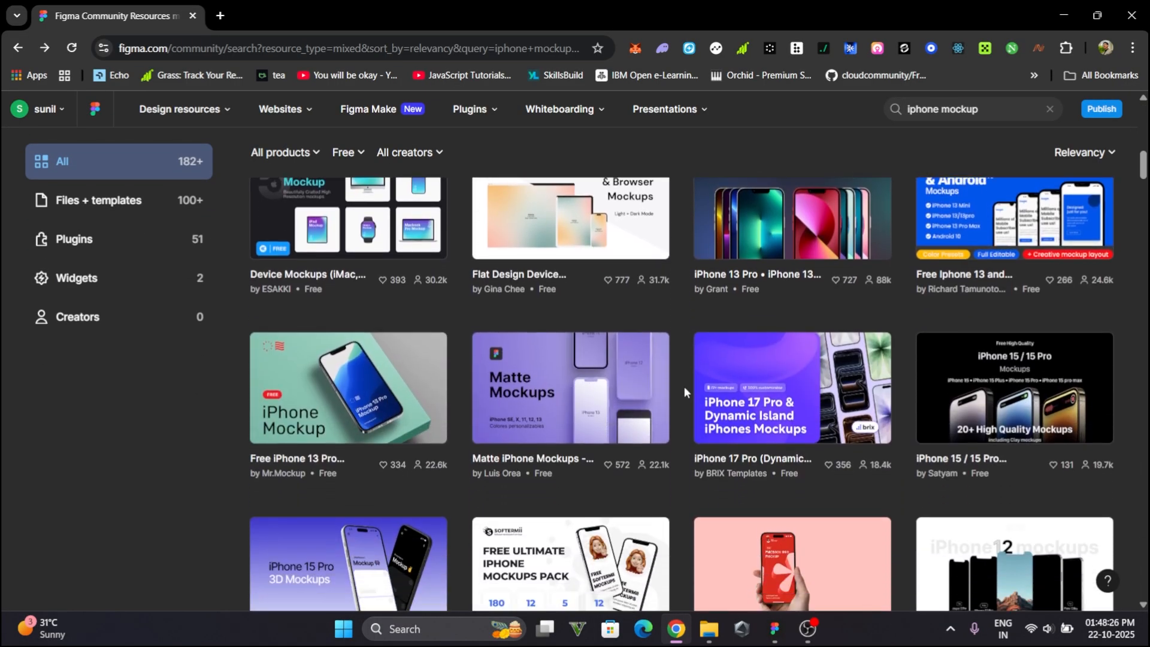
scroll(684, 391, "down", 2)
scroll(684, 390, "down", 10)
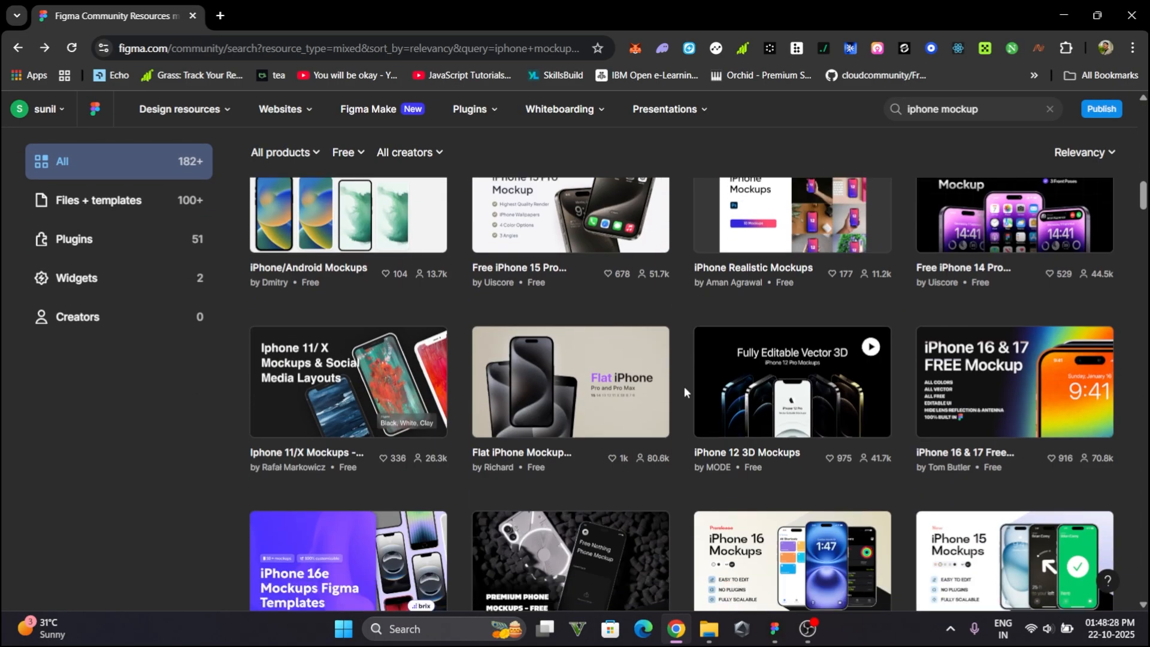
scroll(684, 390, "down", 15)
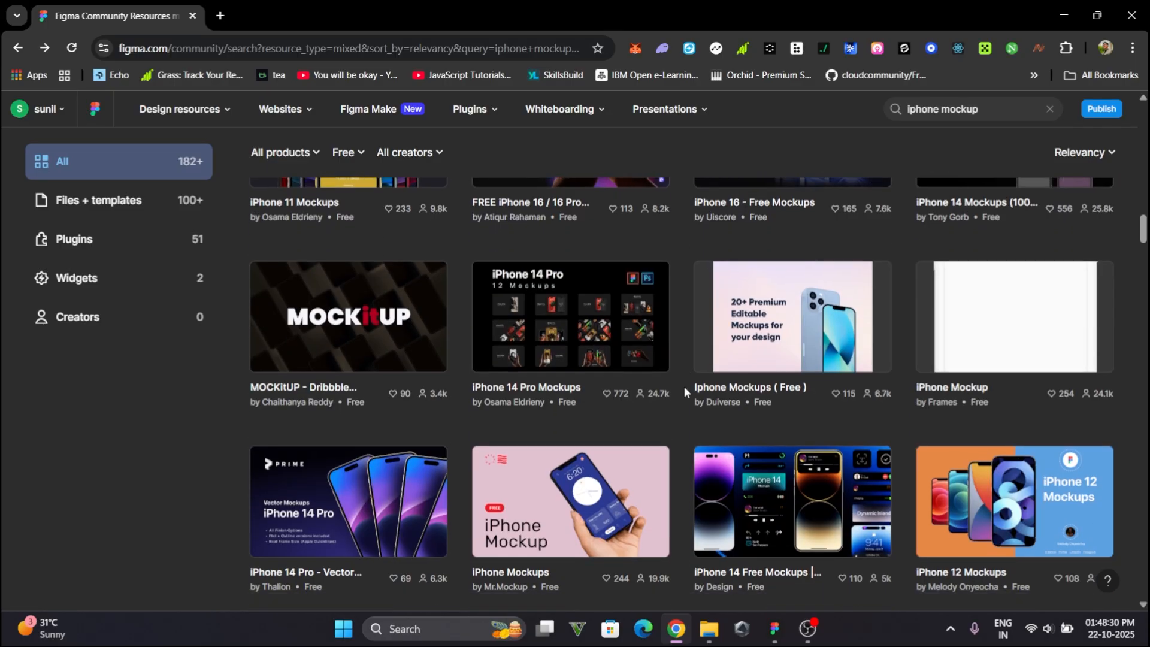
scroll(684, 389, "down", 15)
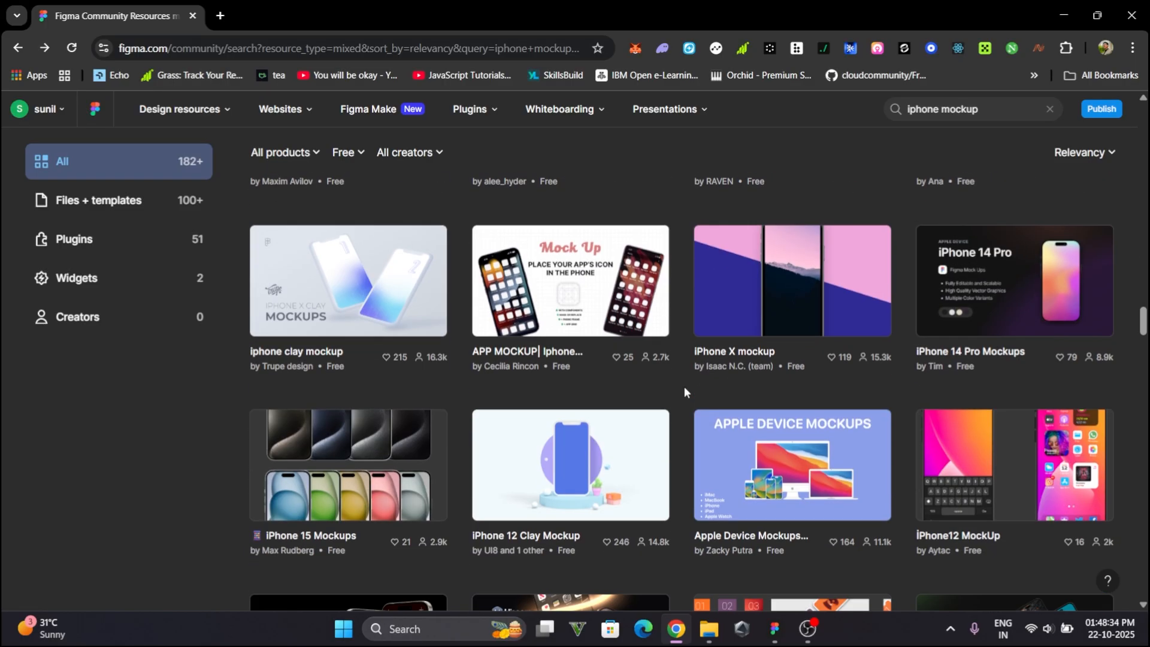
scroll(684, 386, "down", 15)
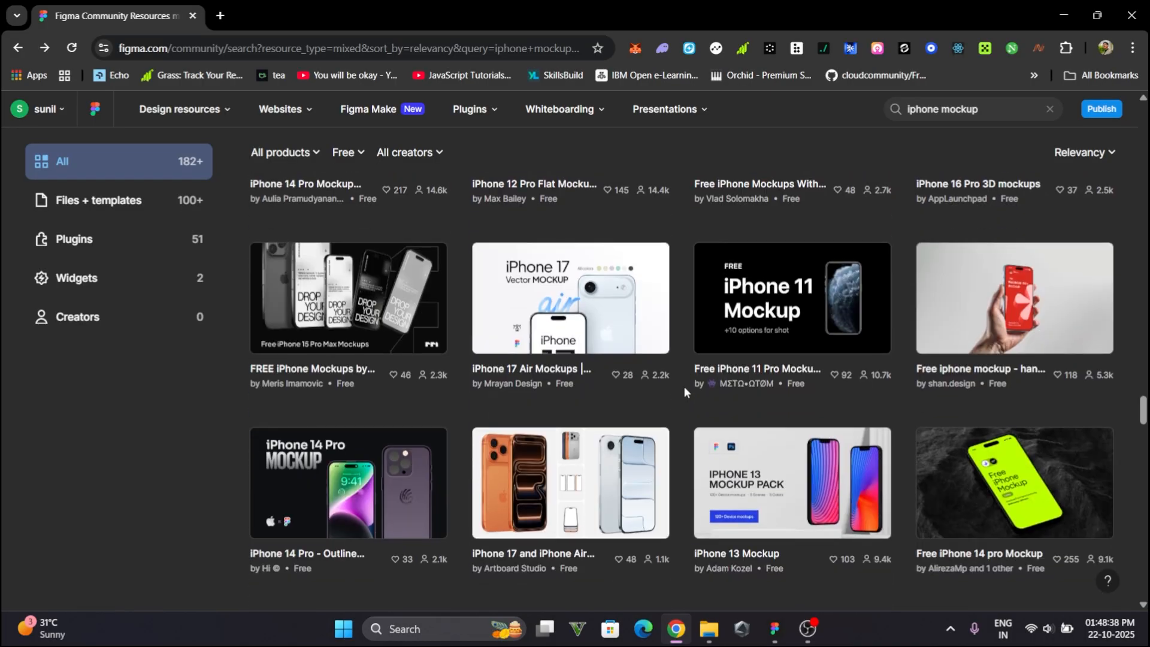
- Open the Free iPhone 14 pro Mockup file in Figma
left_click(884, 474)
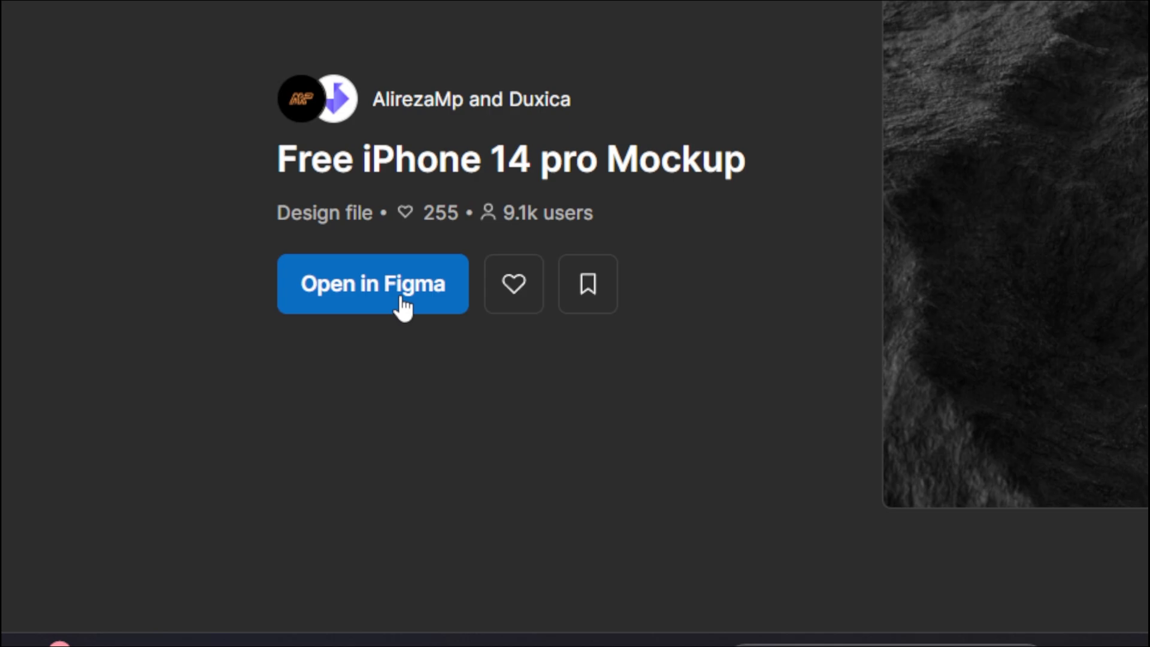
left_click(402, 309)
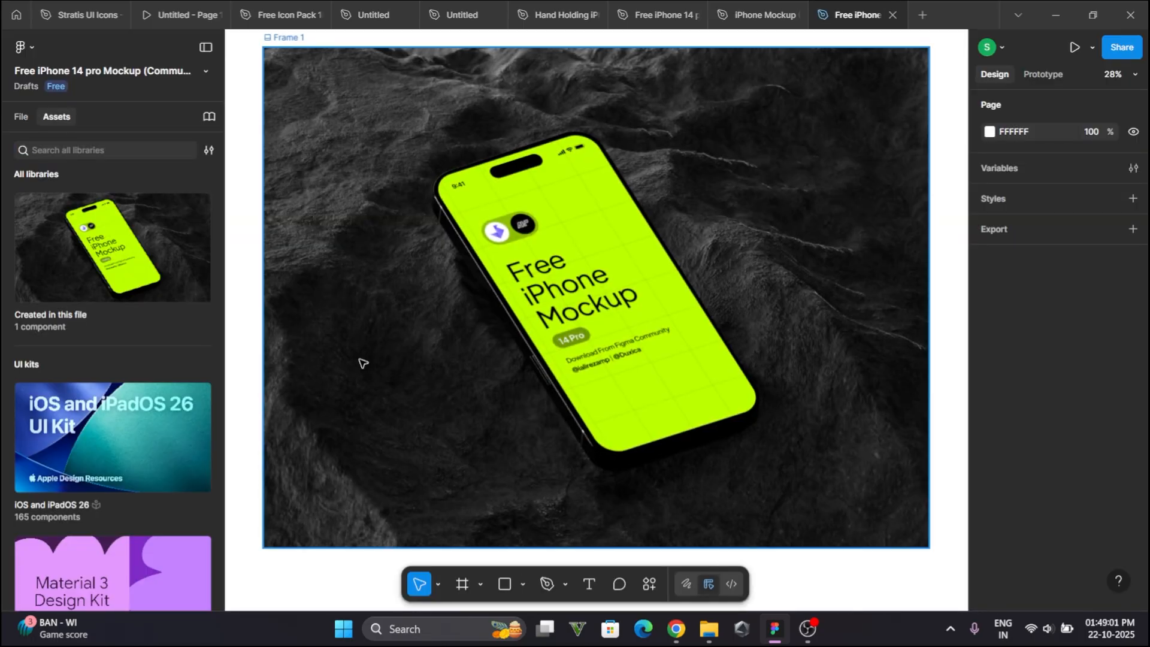
- Switch to the file's Mockup page
scroll(362, 362, "down", 5)
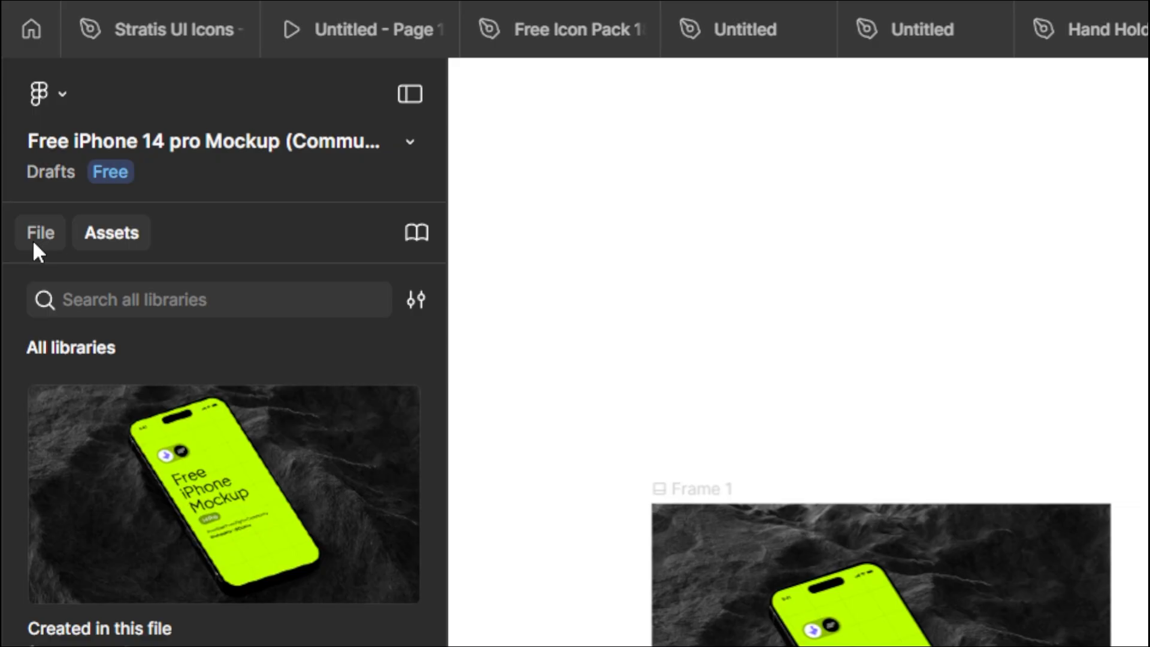
left_click(33, 242)
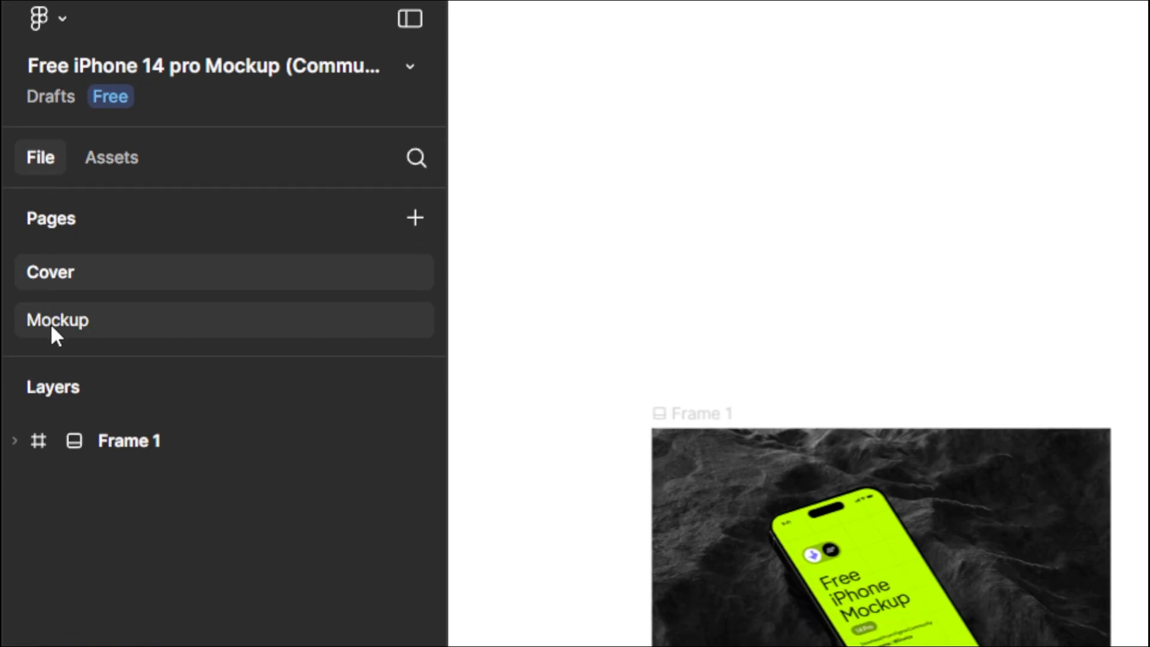
left_click(51, 322)
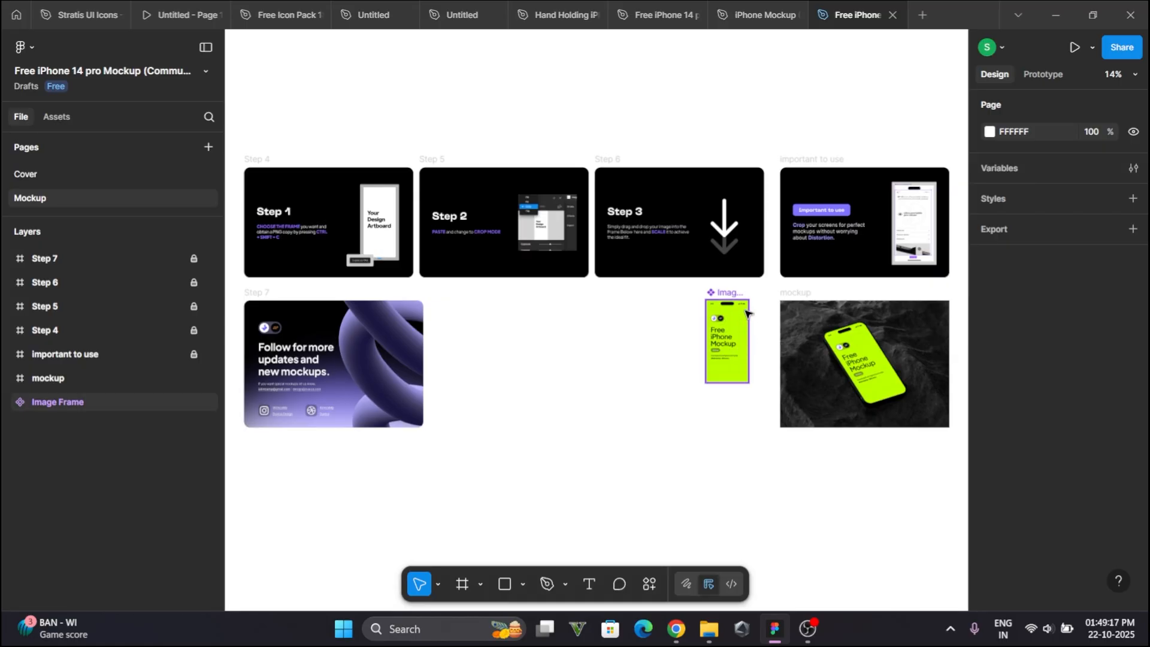
- Delete the image 35 layer inside the Image Frame component
scroll(746, 313, "up", 10)
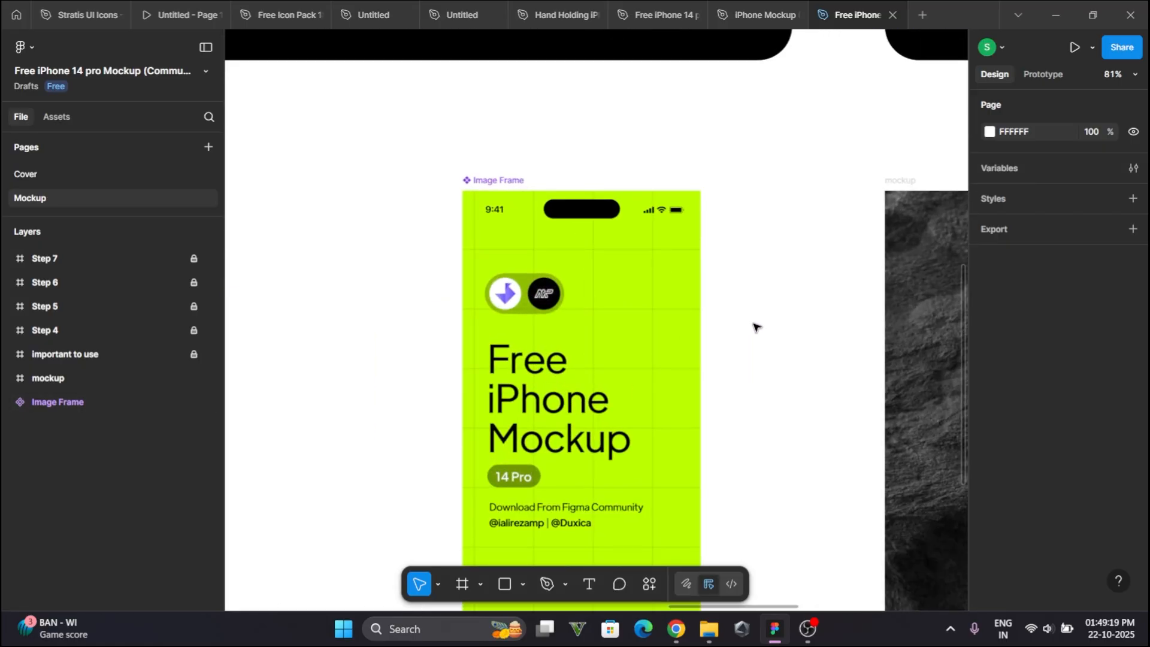
scroll(755, 327, "down", 5)
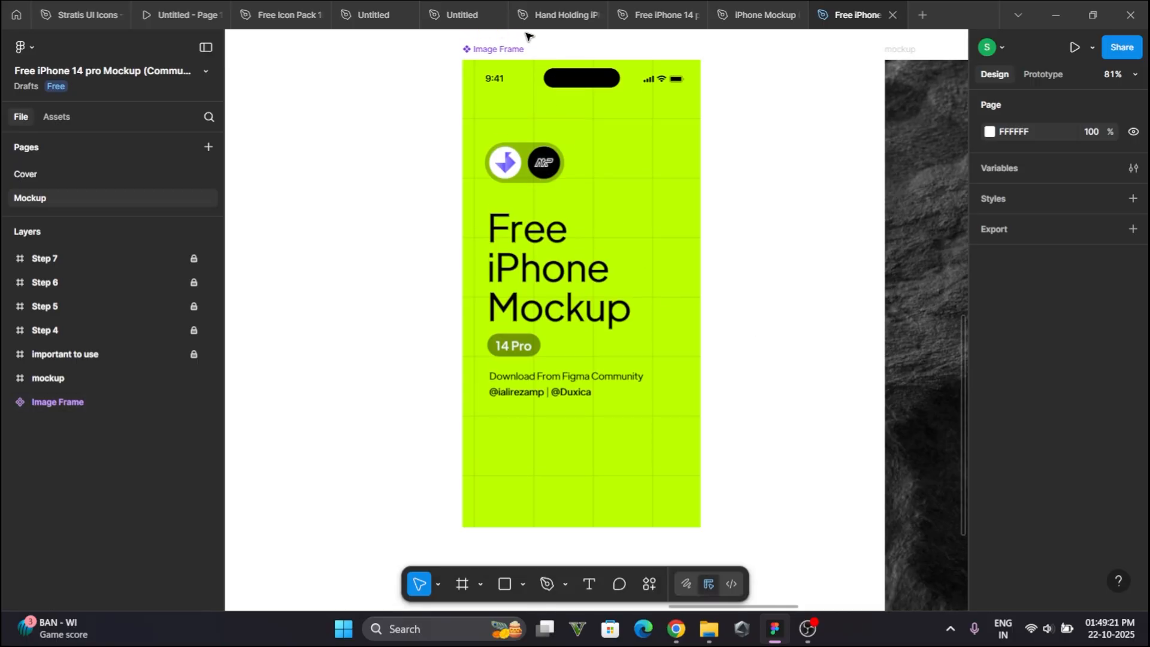
left_click(500, 50)
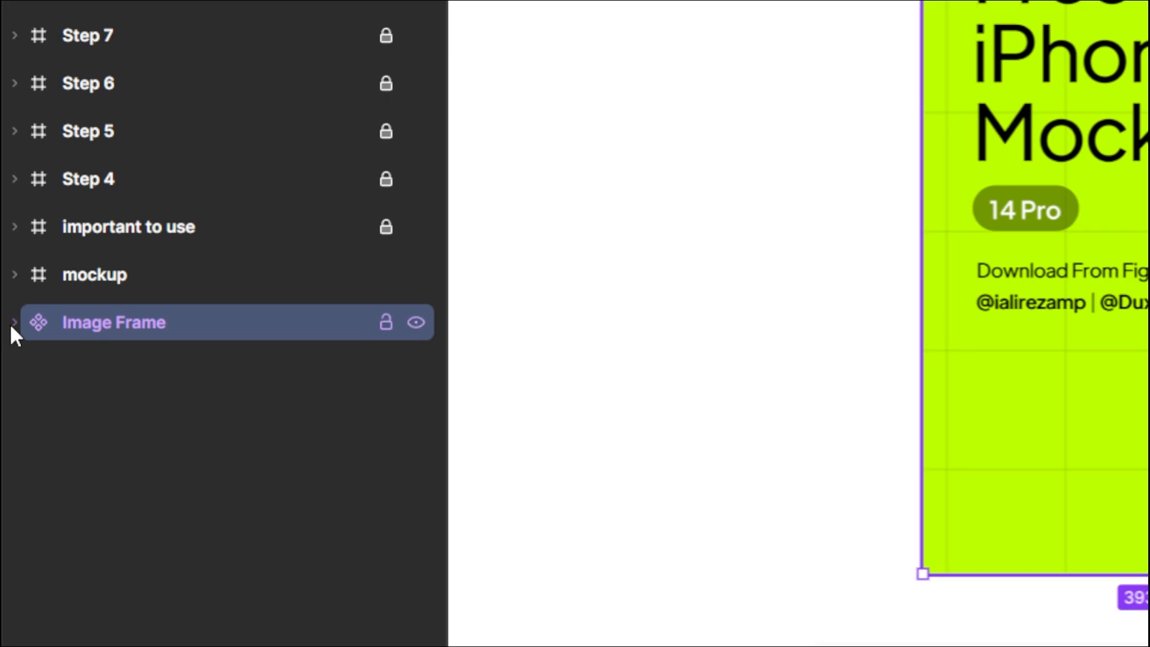
left_click(8, 402)
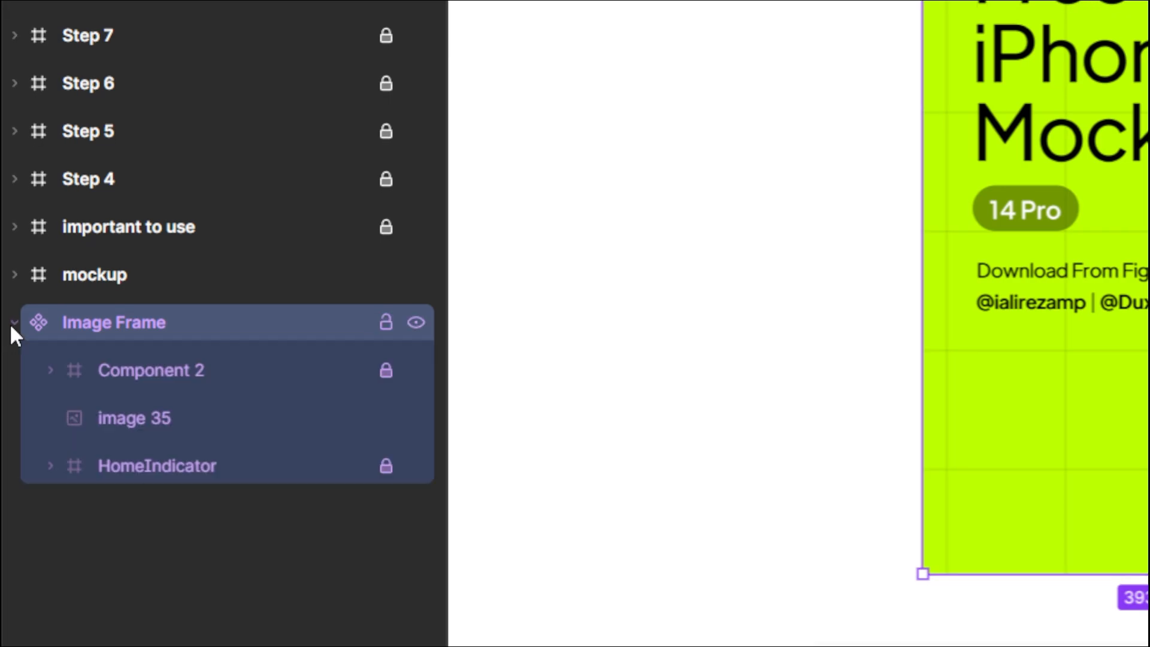
left_click(131, 419)
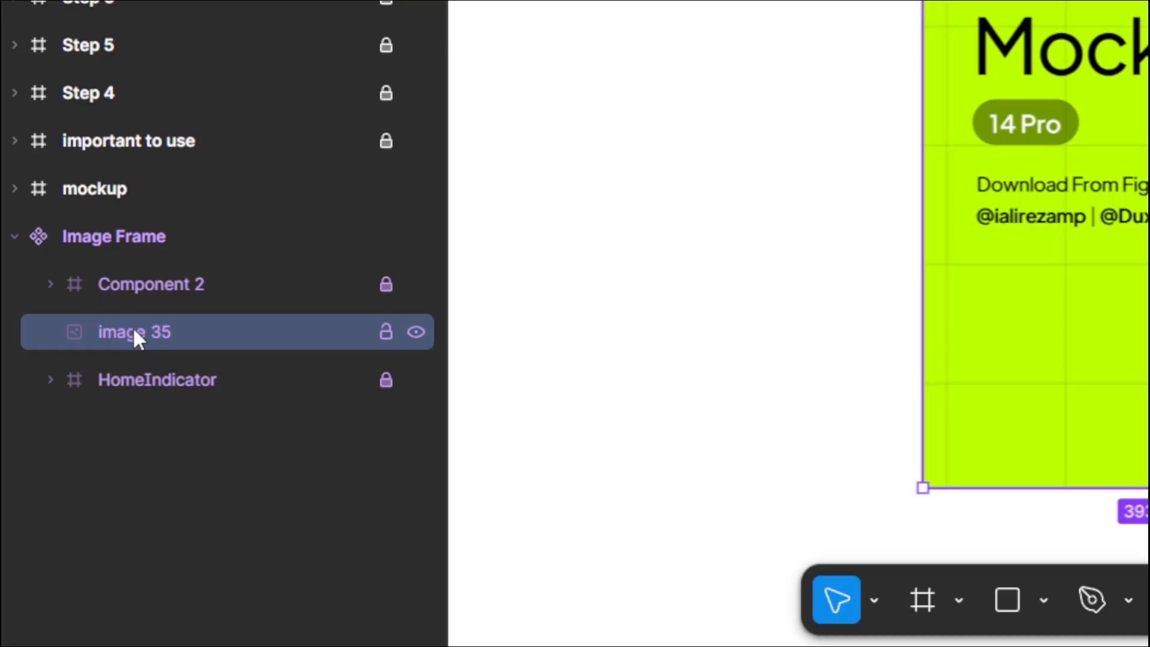
key("Delete")
- Change the Home Indicator bar's fill colour to white FFFFFF
left_click(165, 330)
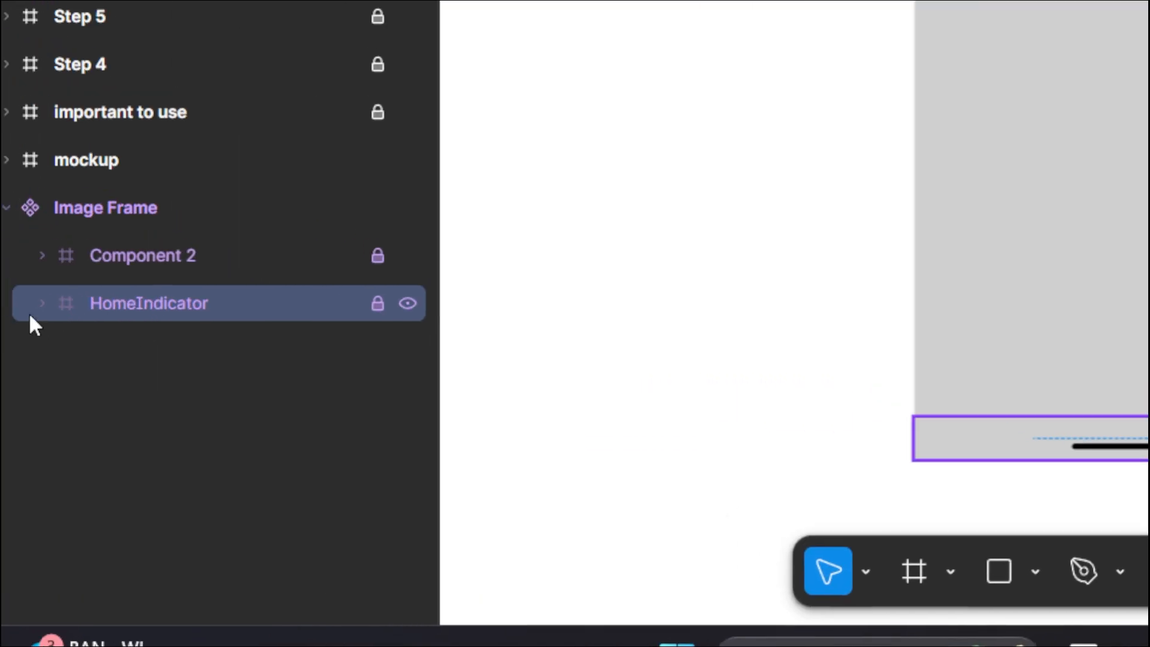
left_click(49, 320)
left_click(164, 372)
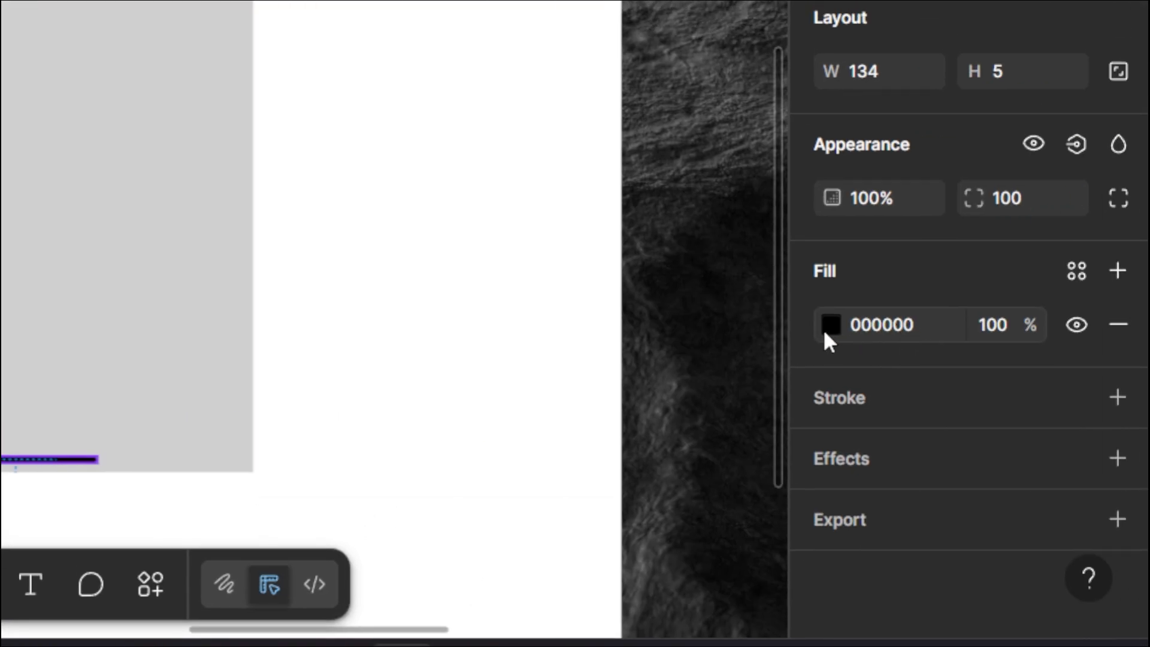
left_click(826, 328)
left_click_drag(565, 155, 565, 321)
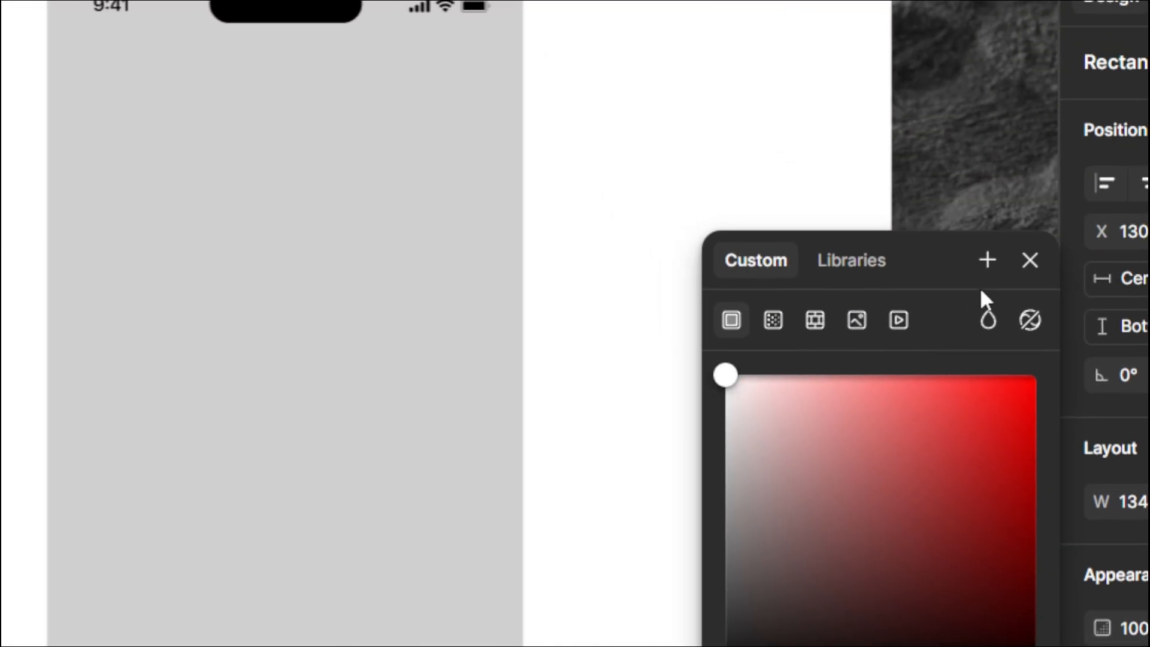
left_click(1020, 266)
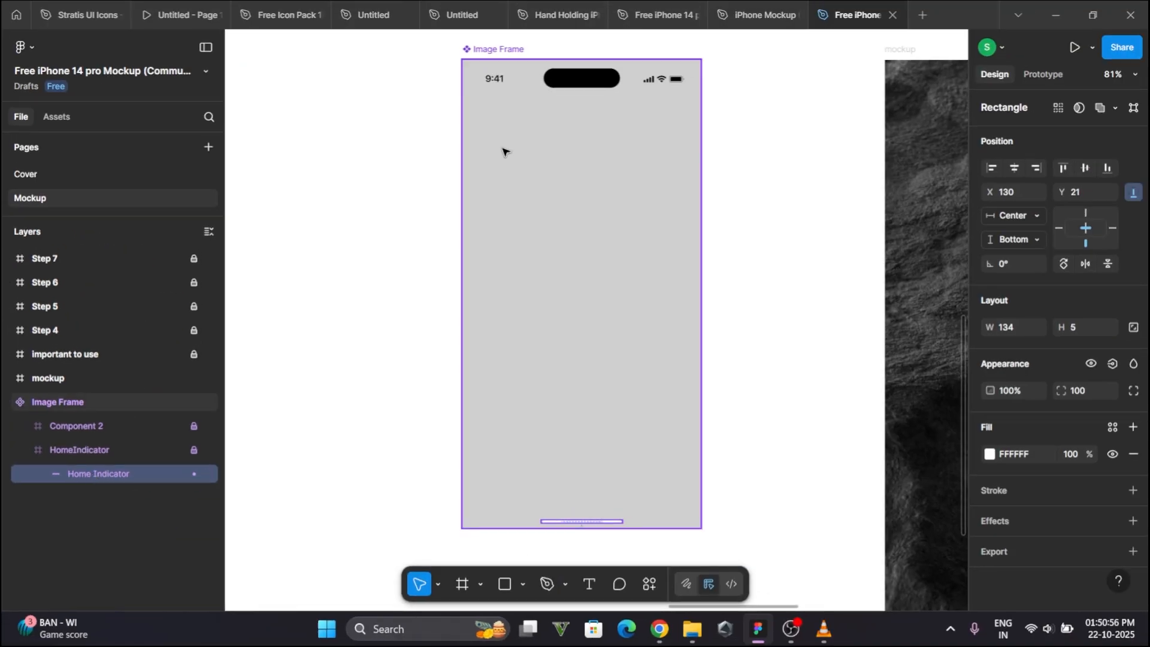
- Copy the create wallet screen from the Untitled file and return to the mockup file
left_click(475, 18)
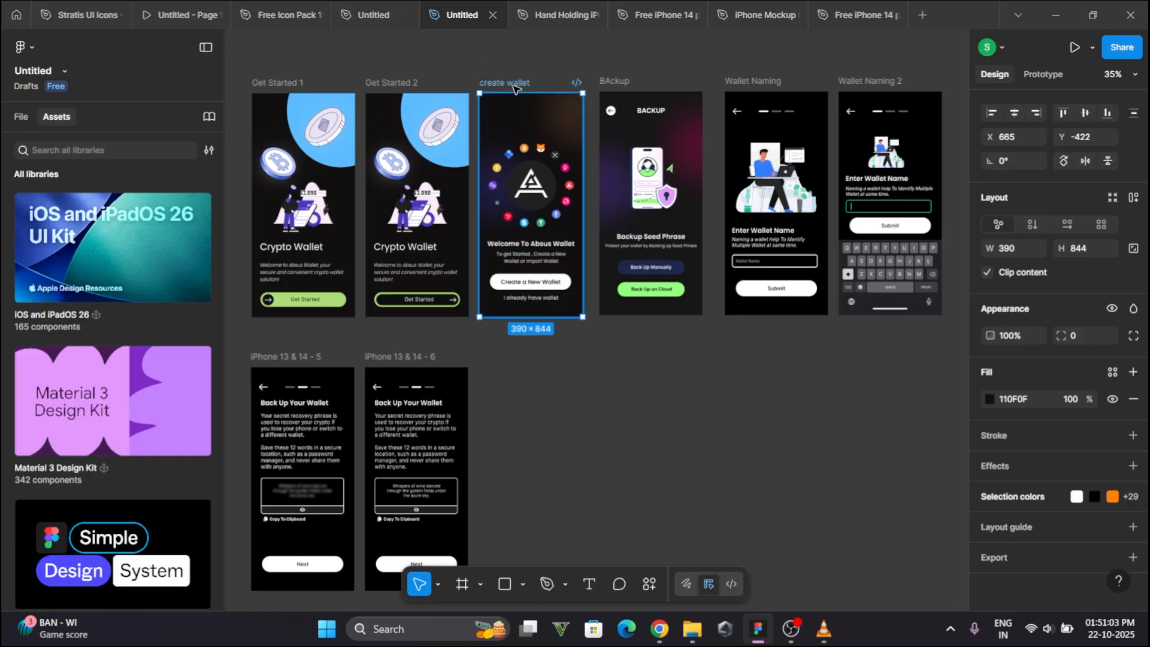
left_click(862, 16)
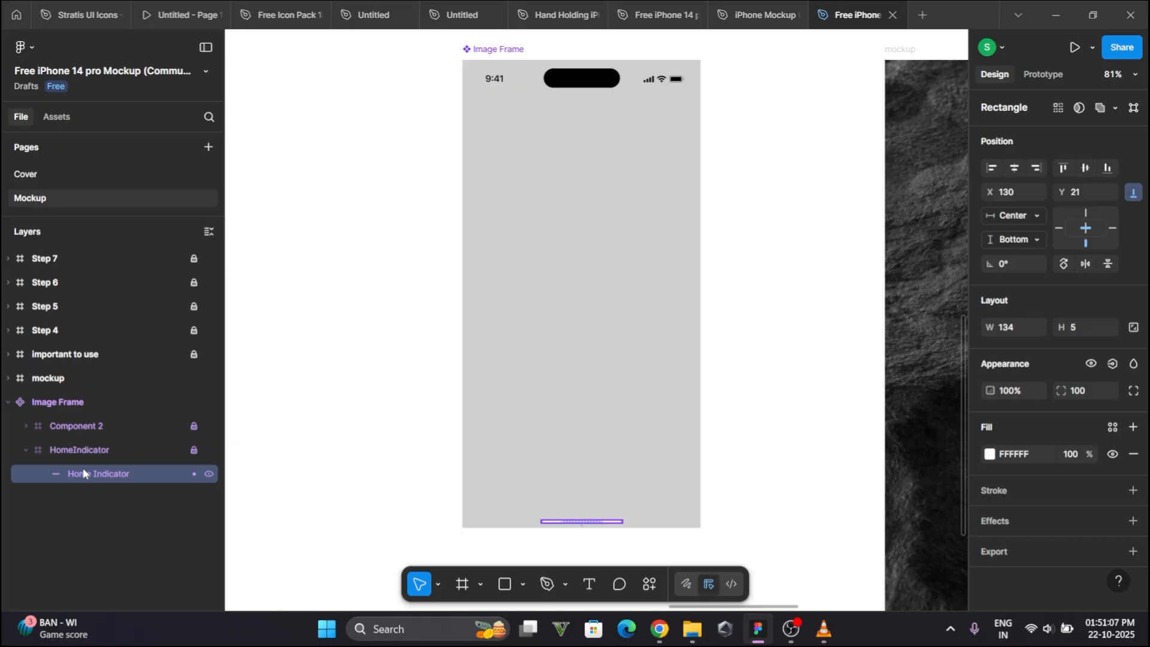
- Paste the create wallet screen into the Image Frame component and move it below the HomeIndicator layer
left_click(84, 503)
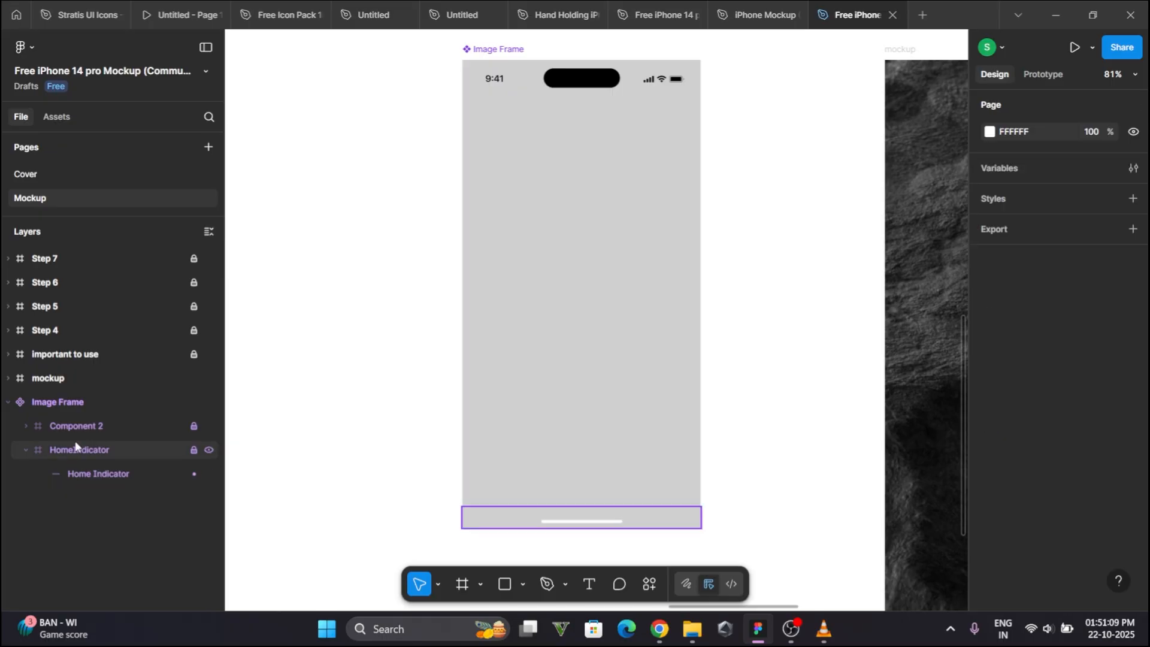
left_click(25, 450)
left_click(89, 402)
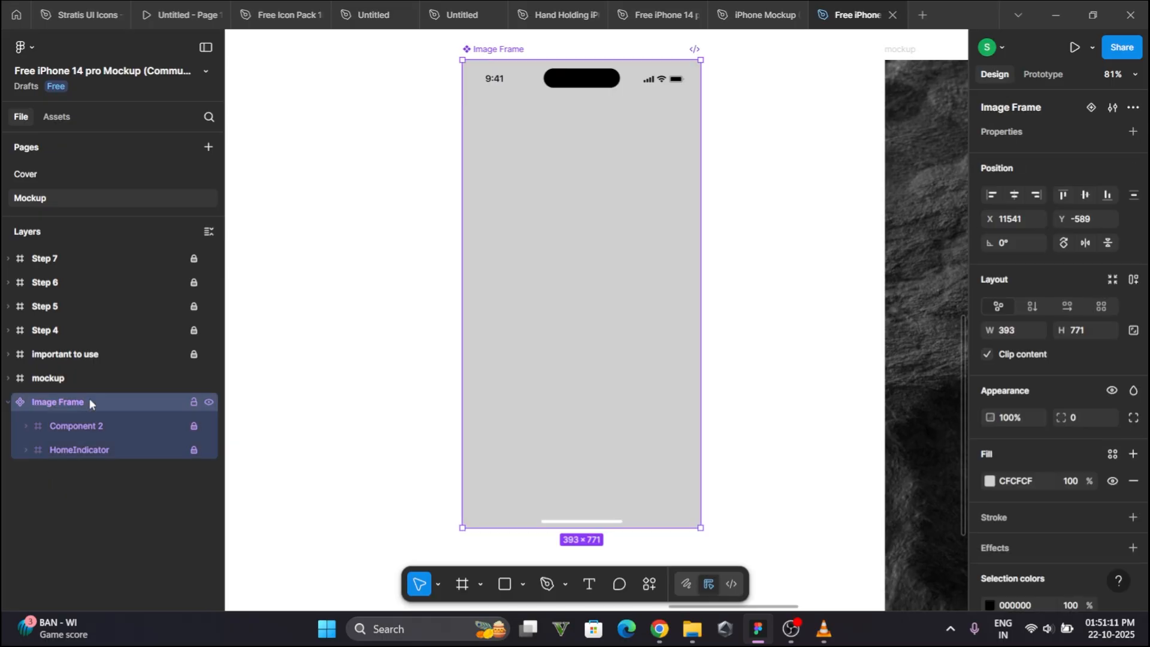
key("ctrl+v")
left_click_drag(95, 432, 102, 478)
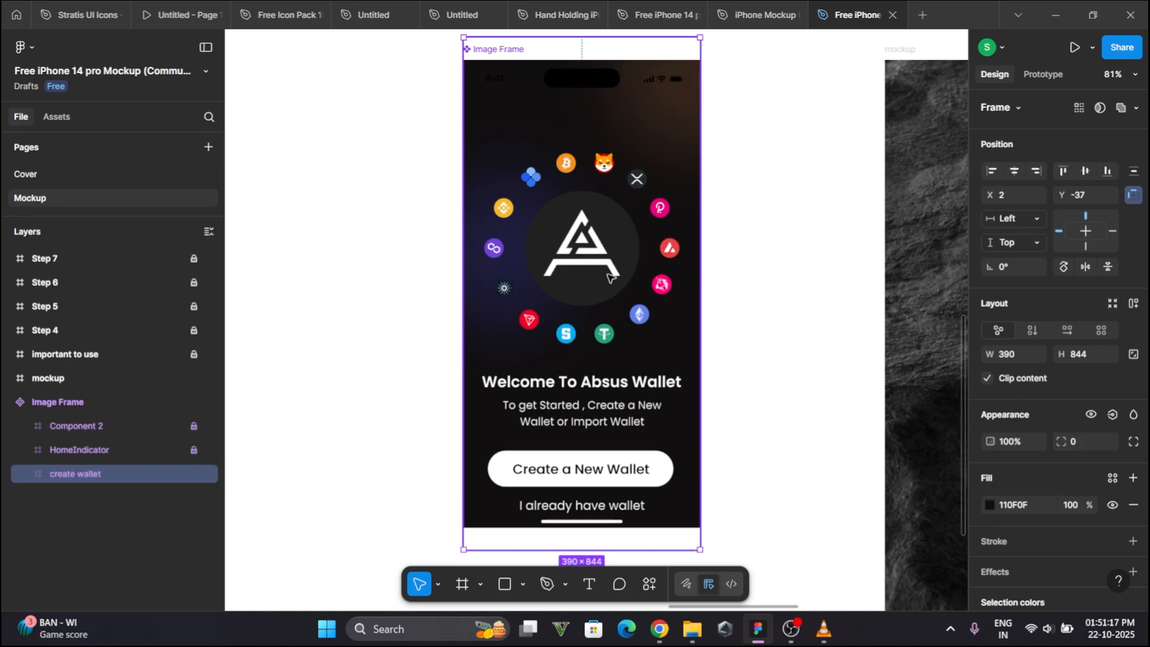
- Scale the create wallet screen to about 405 × 862 and nudge it 10 px left so it fills the Image Frame
scroll(609, 276, "down", 5)
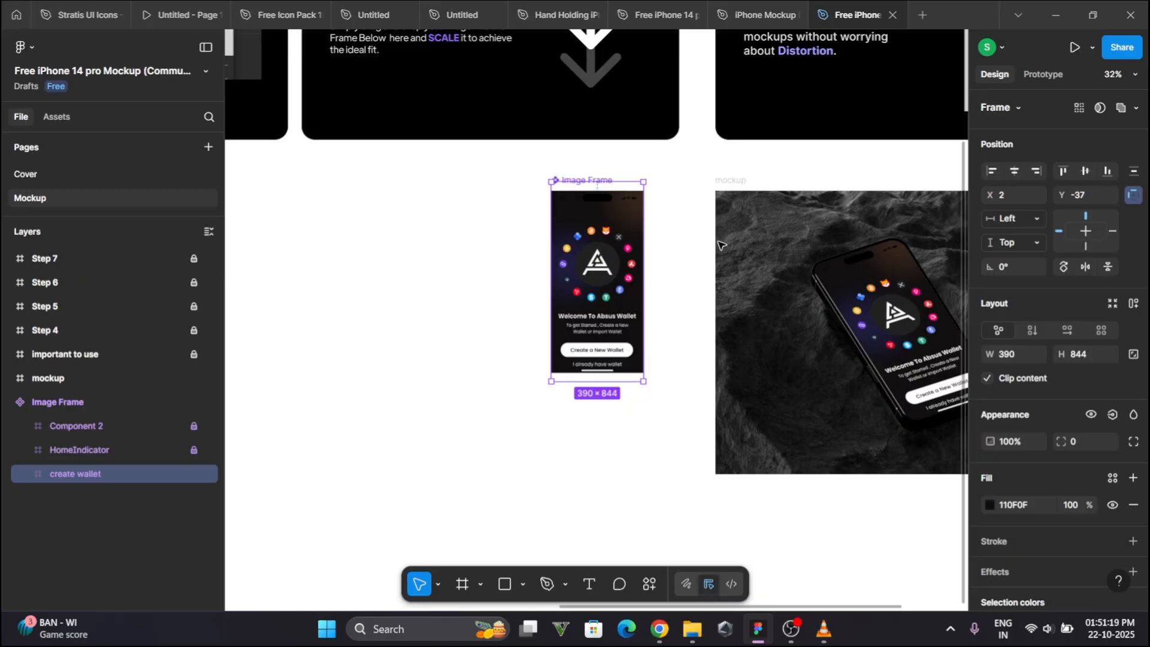
scroll(668, 264, "up", 1)
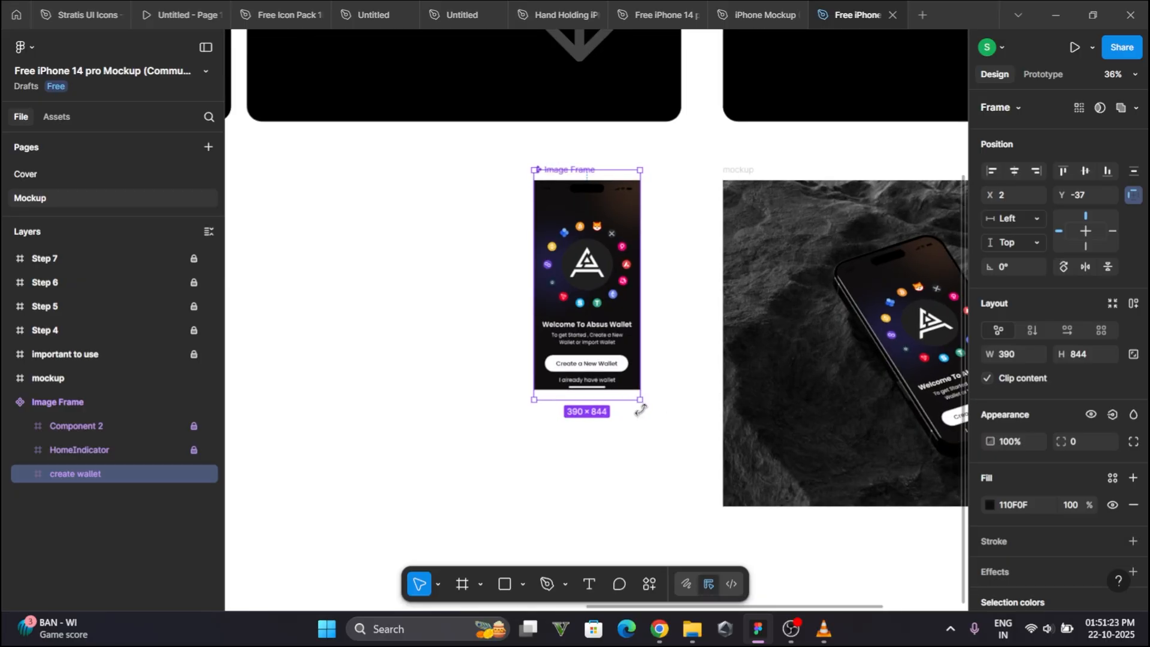
left_click_drag(640, 401, 645, 405)
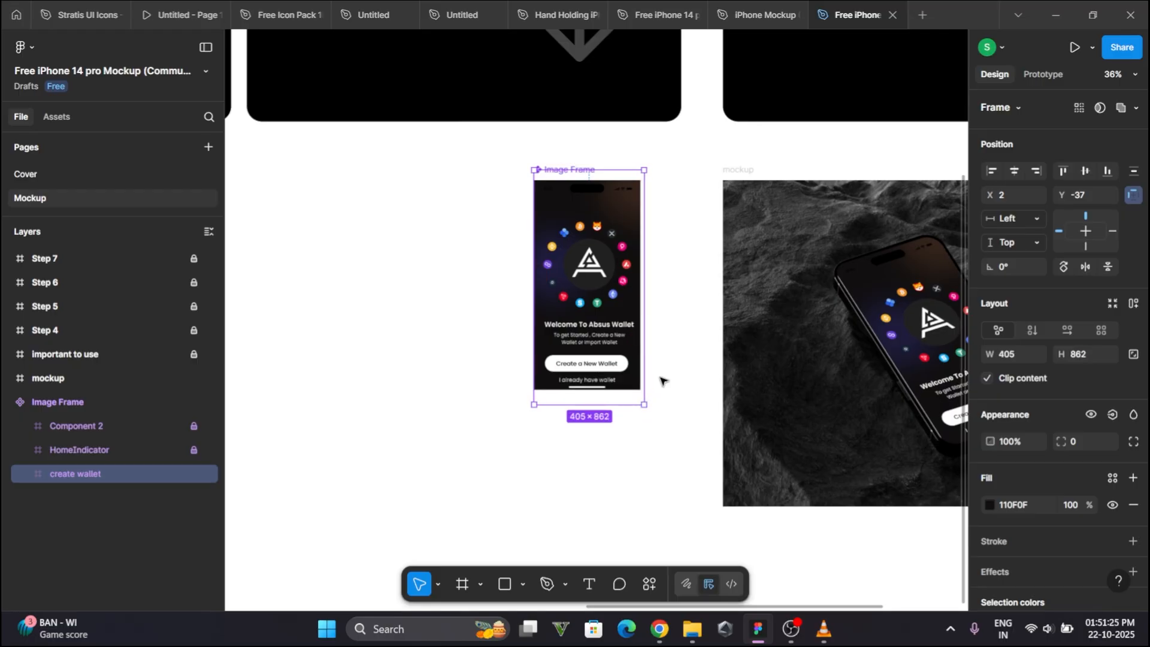
key("shift+Left")
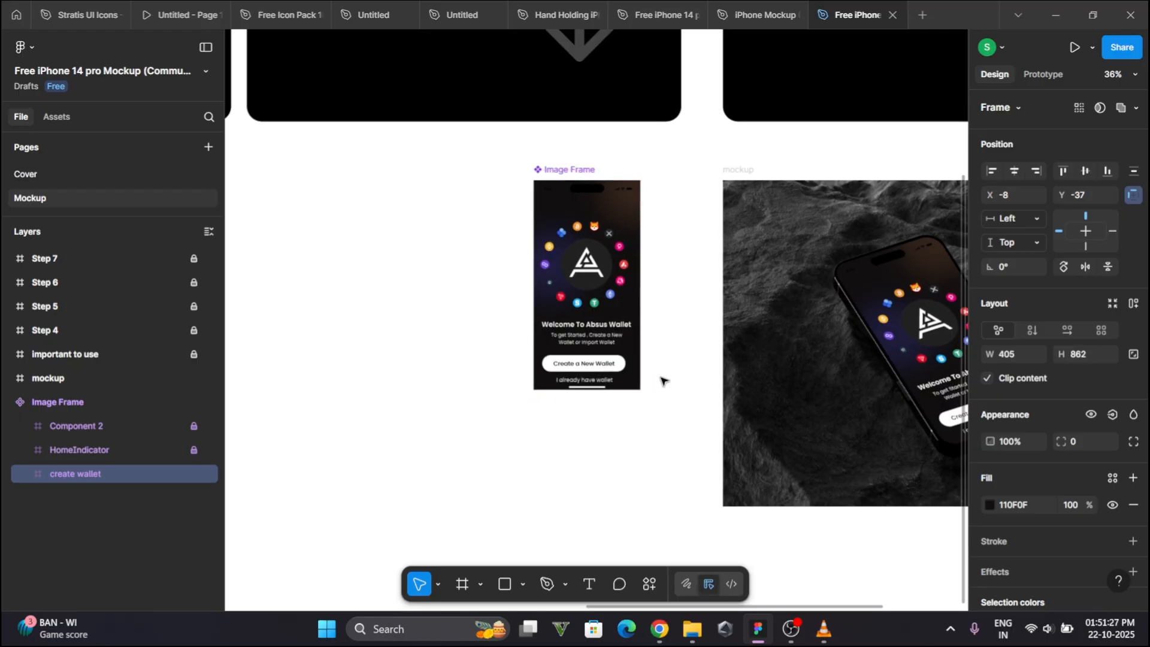
- Export the mockup frame as a 1x PNG, saving it as mockup.png in the Pictures folder
scroll(323, 411, "down", 3)
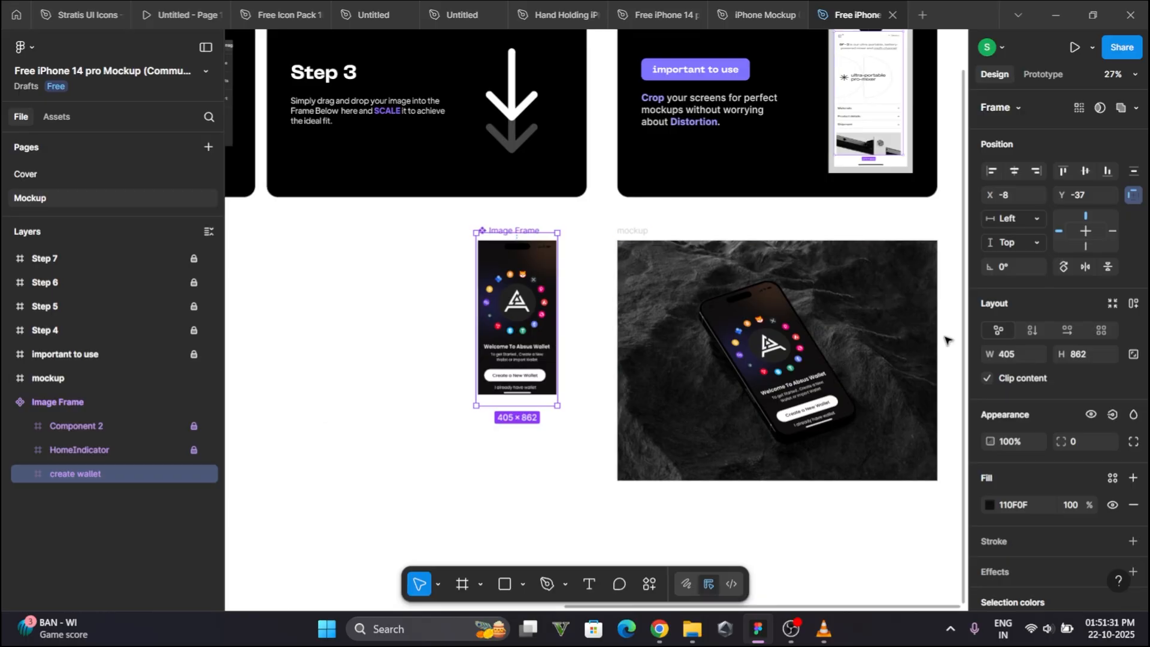
scroll(934, 342, "up", 4)
scroll(830, 323, "up", 2)
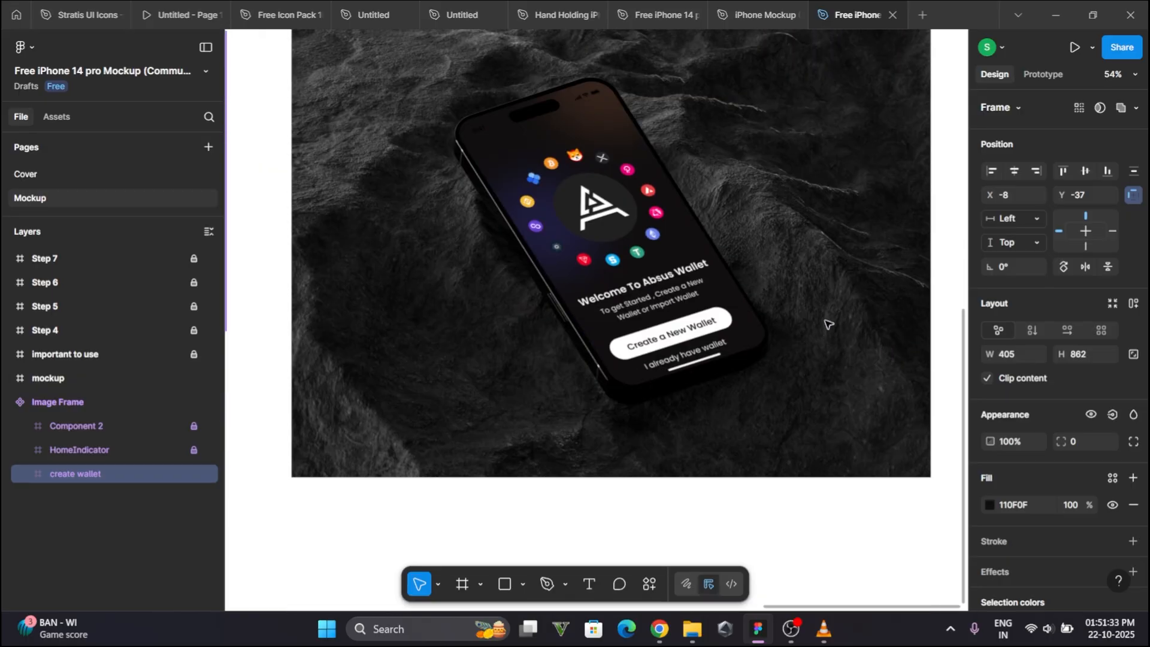
scroll(829, 324, "down", 2)
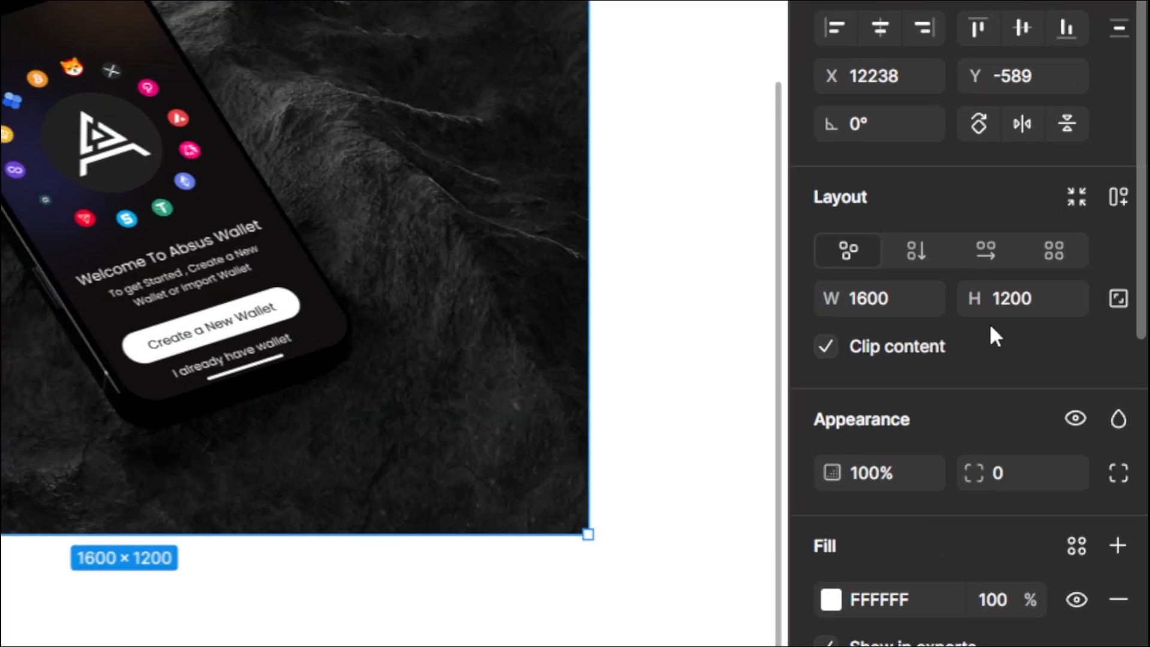
scroll(1069, 348, "down", 5)
scroll(989, 322, "down", 4)
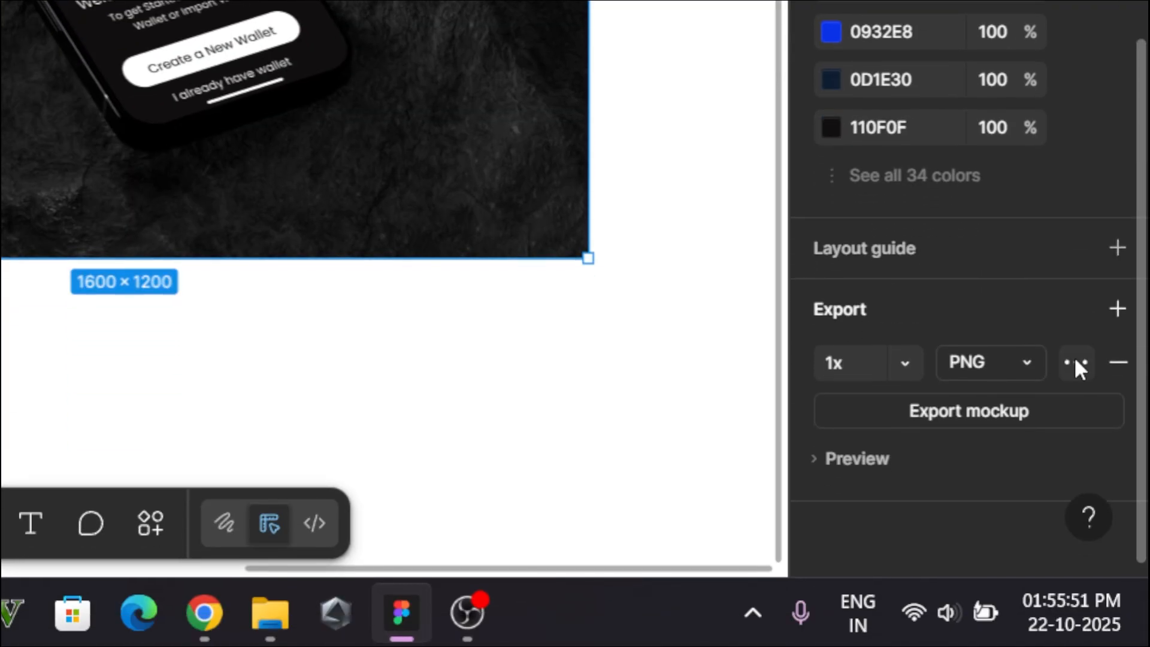
left_click(969, 410)
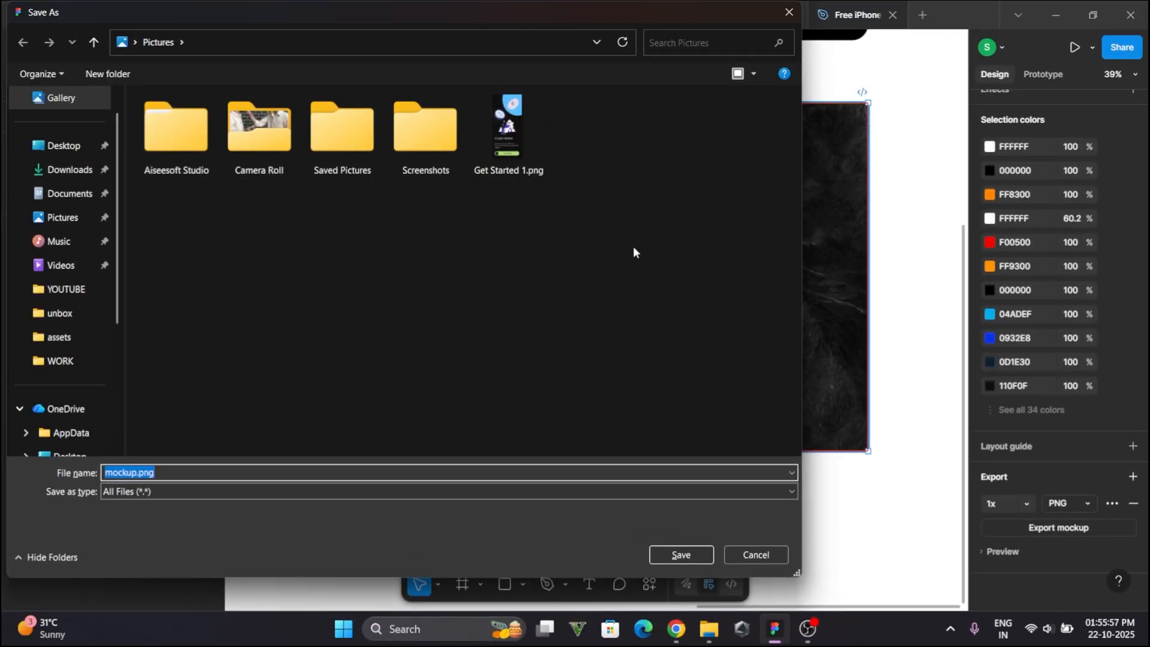
left_click(686, 558)
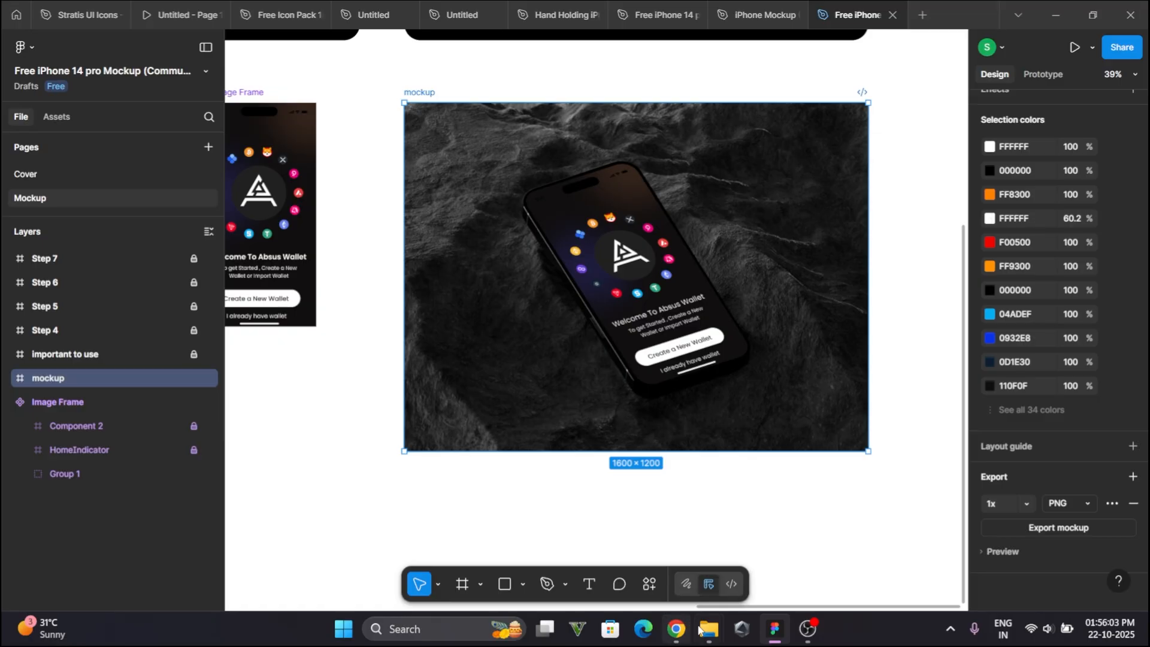
- Switch to File Explorer's Pictures folder and open mockup.png to preview the exported image
mouse_move(708, 629)
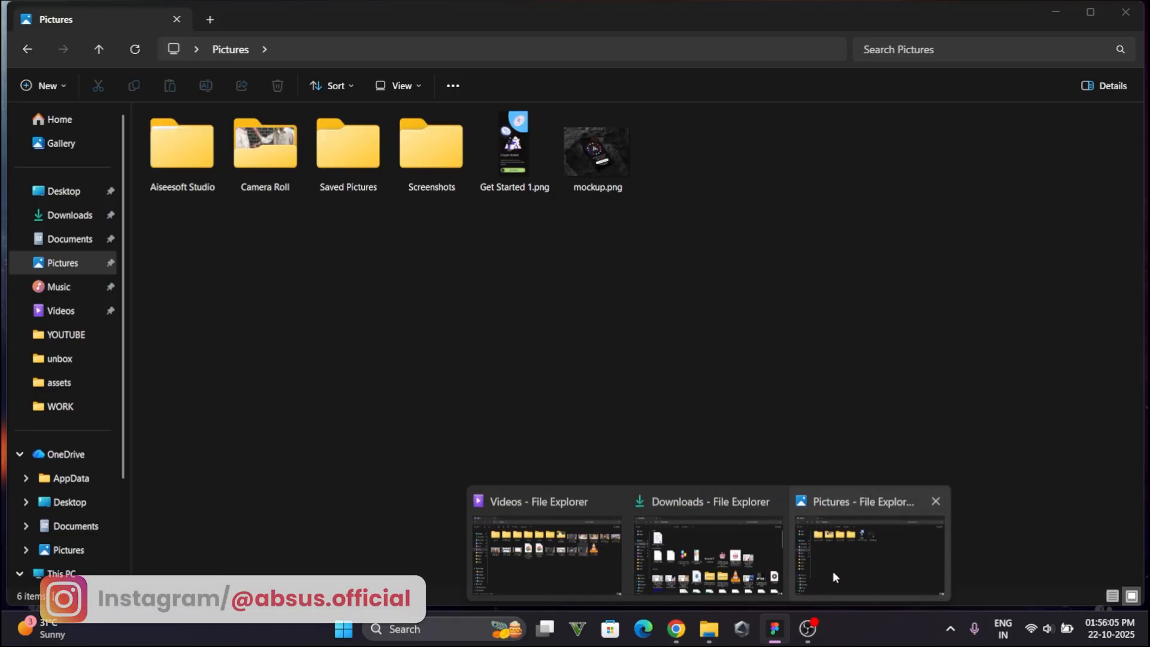
left_click(833, 574)
double_click(605, 159)
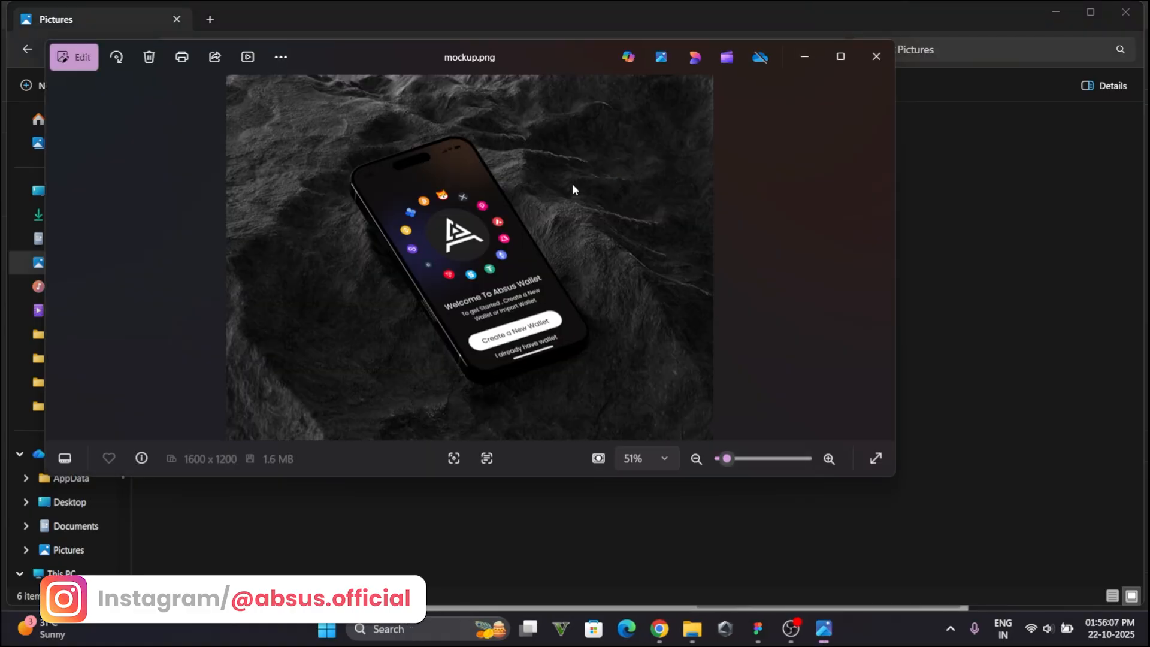